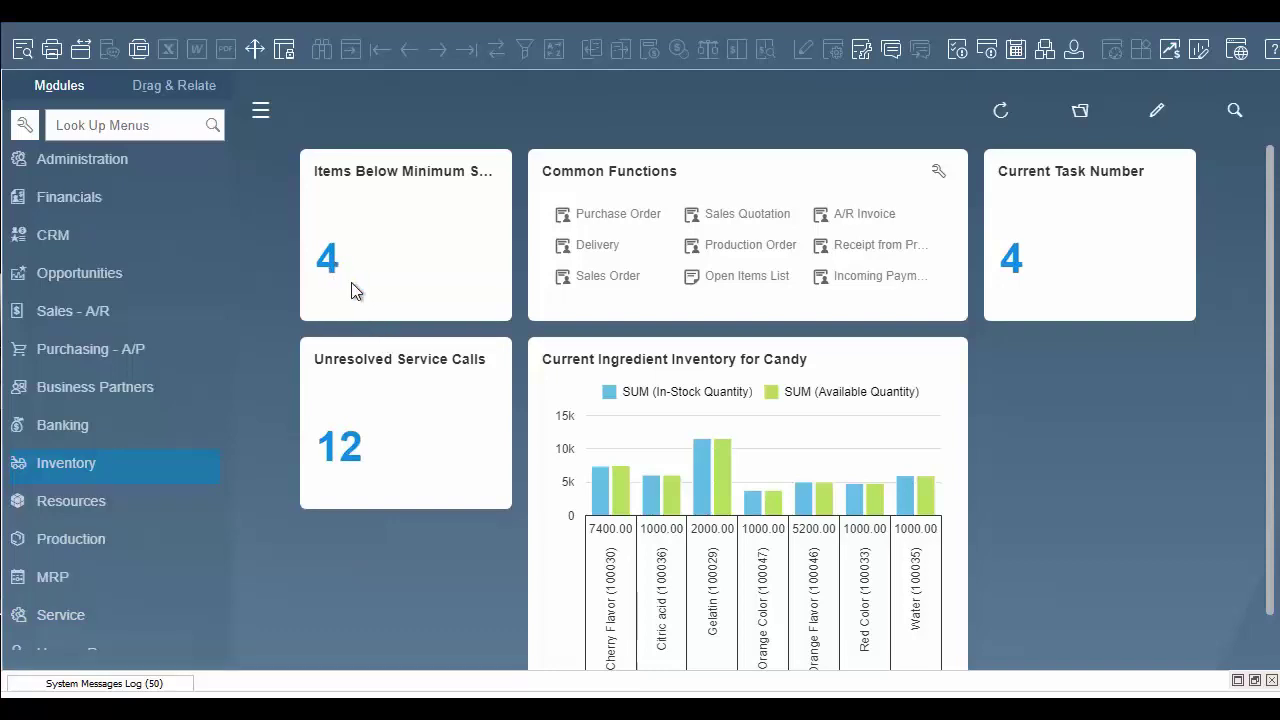
- Review the detailed list of items below minimum stock and close it
{"action": "left_click", "coordinate": [351, 283]}
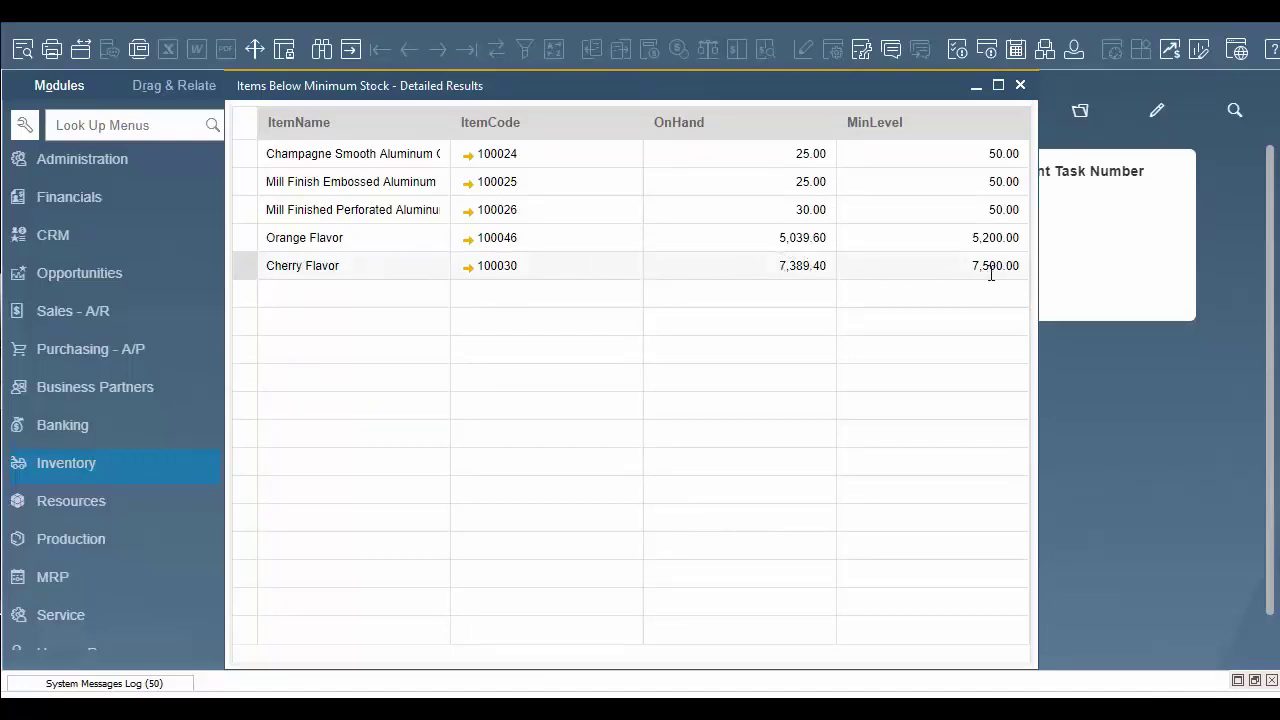
{"action": "left_click", "coordinate": [1020, 85]}
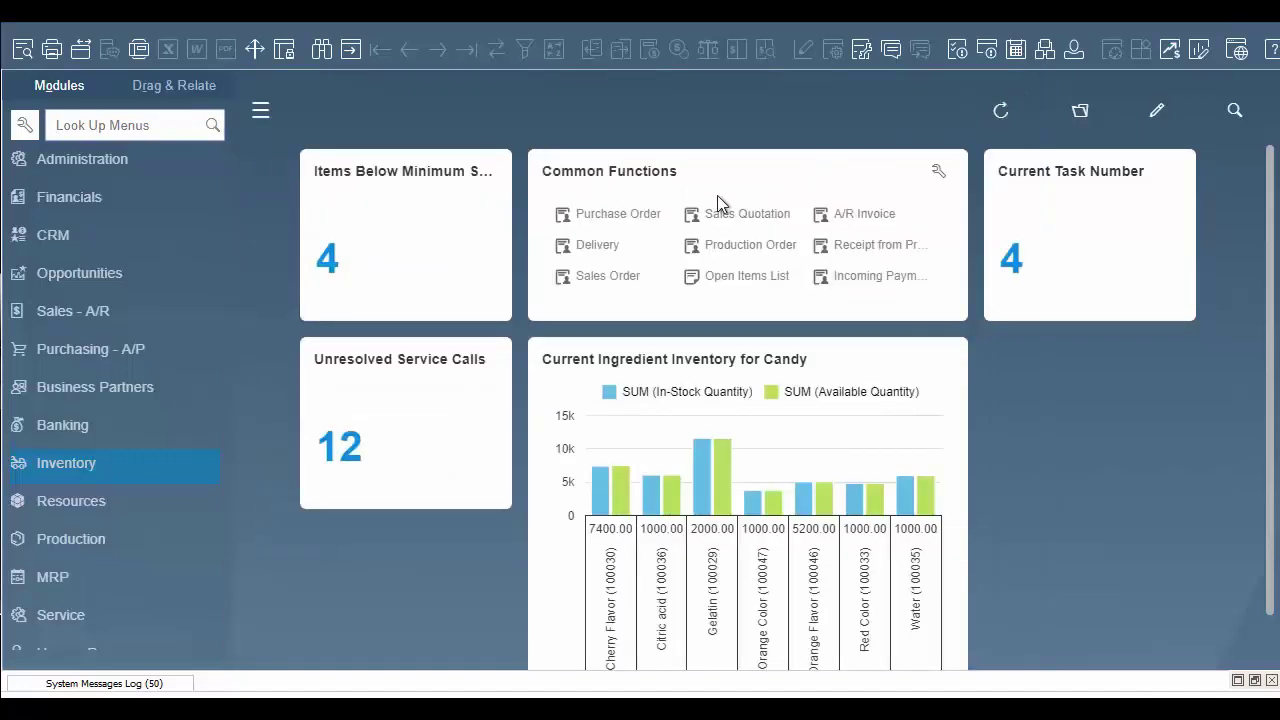
- Start a new purchase order for vendor SRV003, Dafa A/S
{"action": "left_click", "coordinate": [650, 215]}
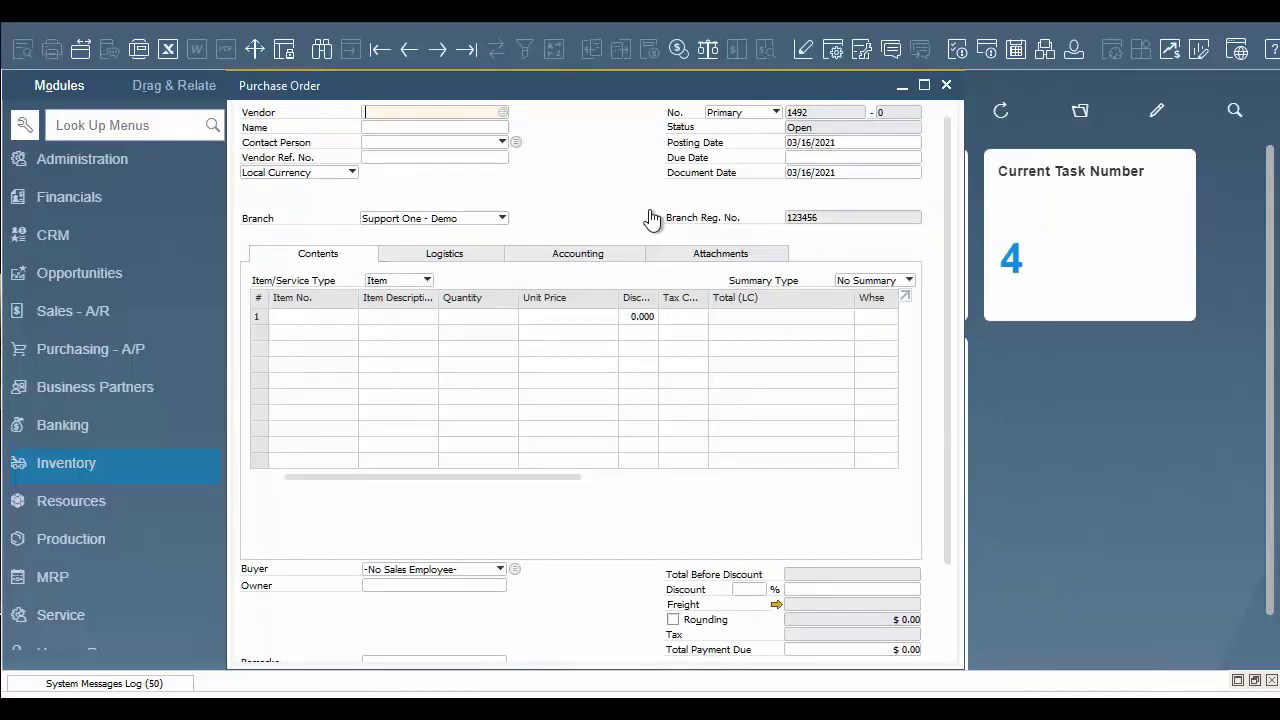
{"action": "left_click", "coordinate": [501, 115]}
{"action": "left_click", "coordinate": [596, 357]}
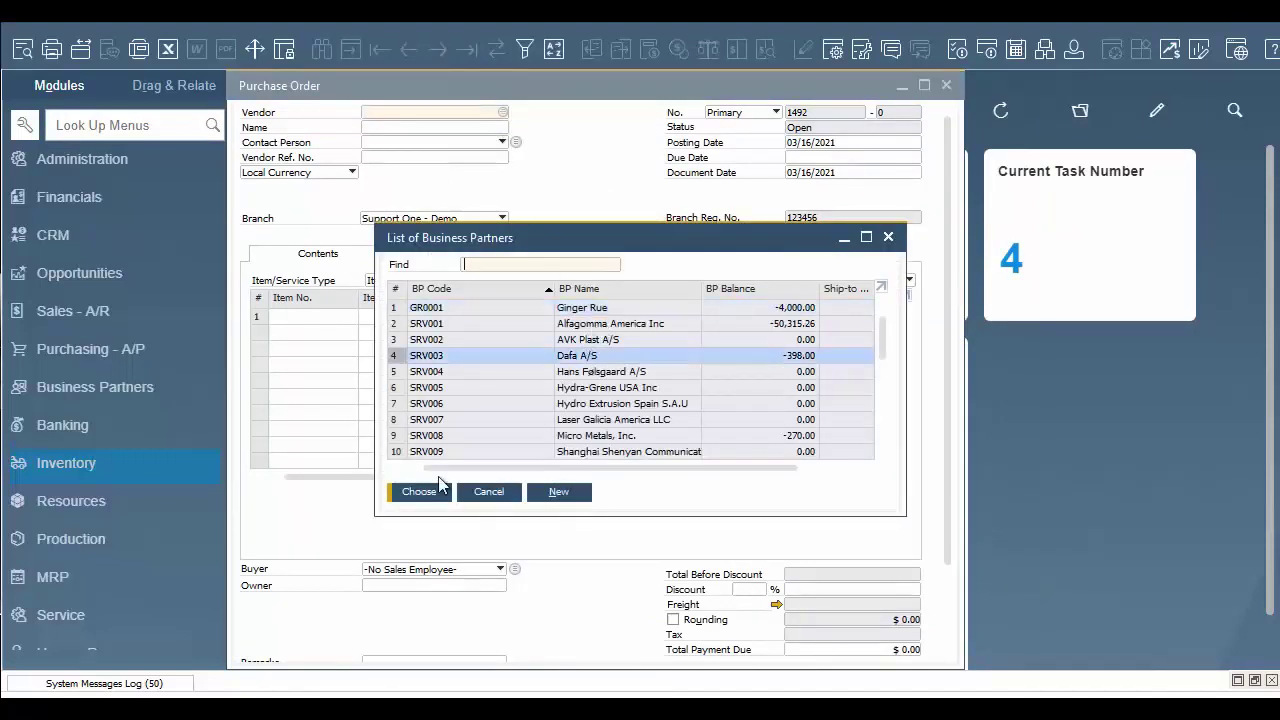
{"action": "left_click", "coordinate": [436, 489]}
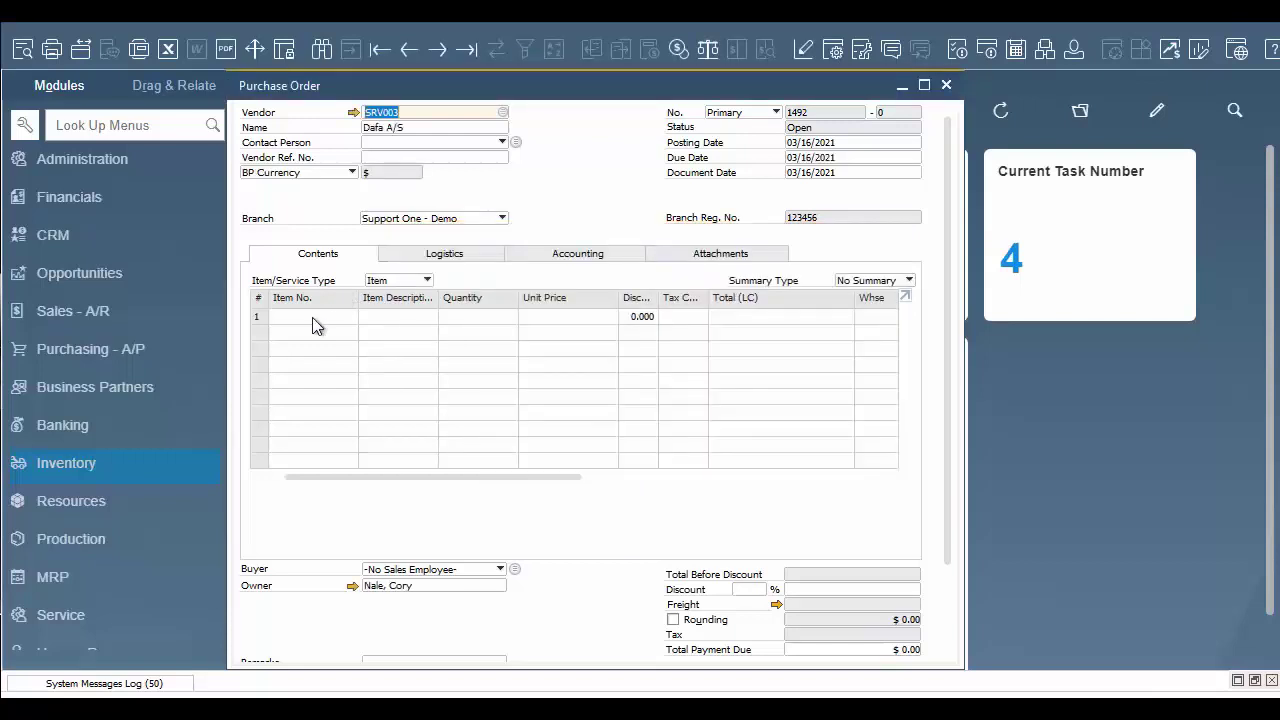
- Enter Cherry Flavor (100030) with quantity 100 as the first order line and add the purchase order
{"action": "left_click", "coordinate": [313, 318]}
{"action": "left_click", "coordinate": [350, 316]}
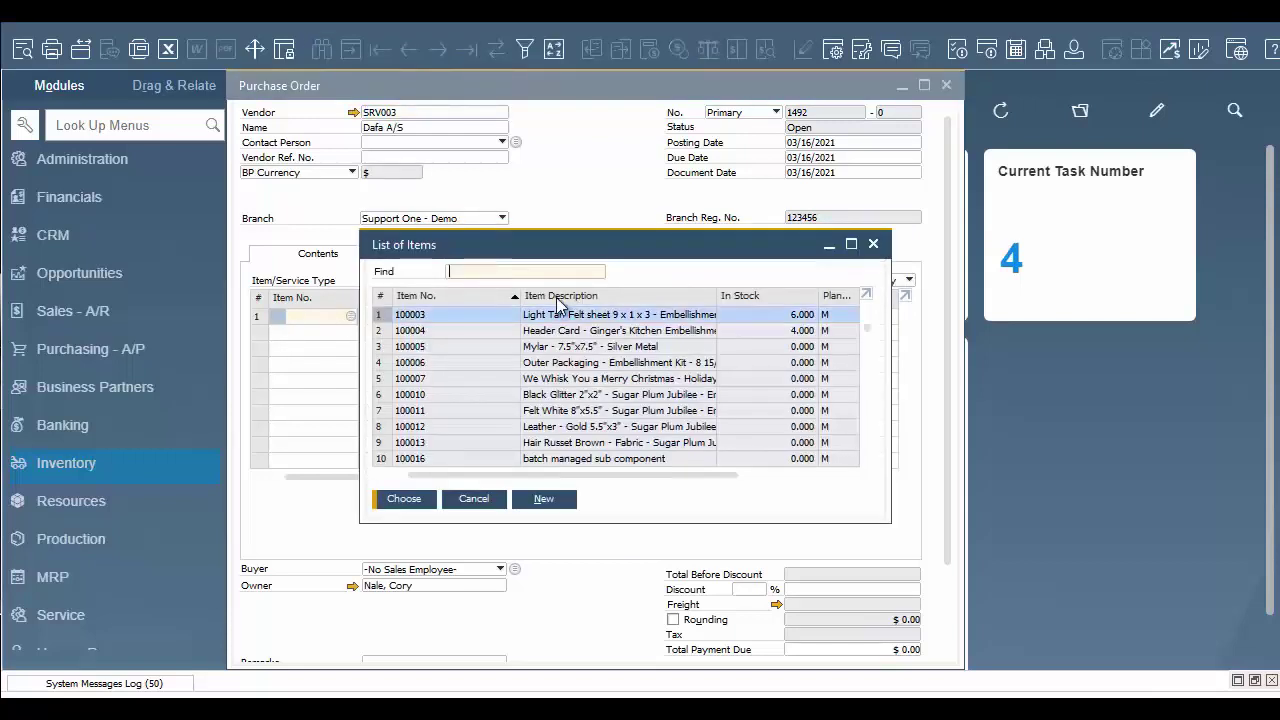
{"action": "left_click", "coordinate": [558, 298]}
{"action": "type", "text": "cherr"}
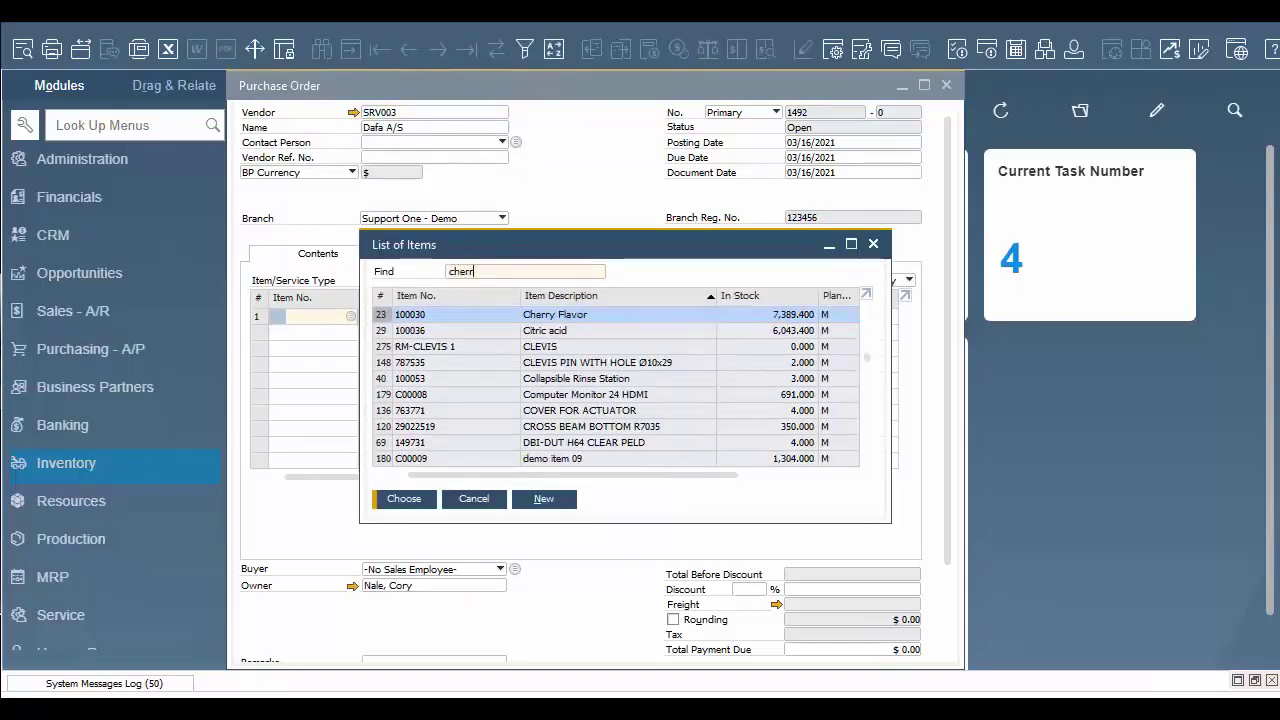
{"action": "left_click", "coordinate": [405, 499]}
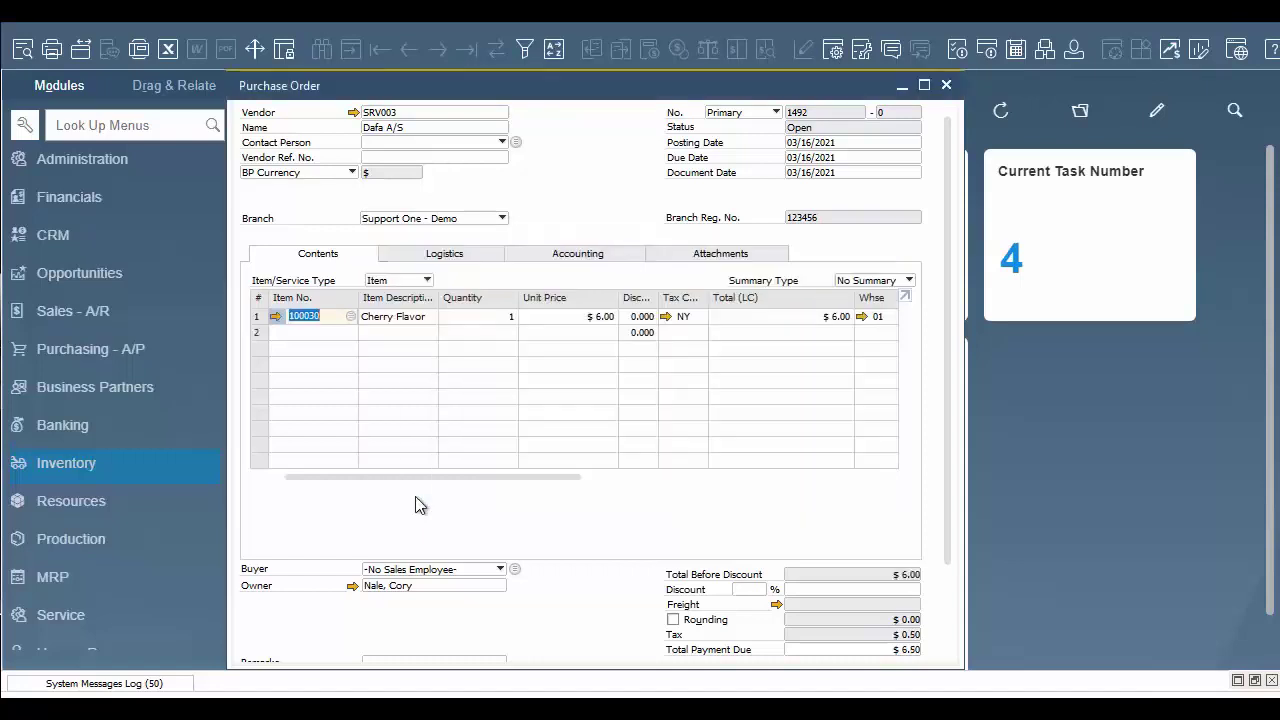
{"action": "left_click", "coordinate": [491, 318]}
{"action": "type", "text": "100"}
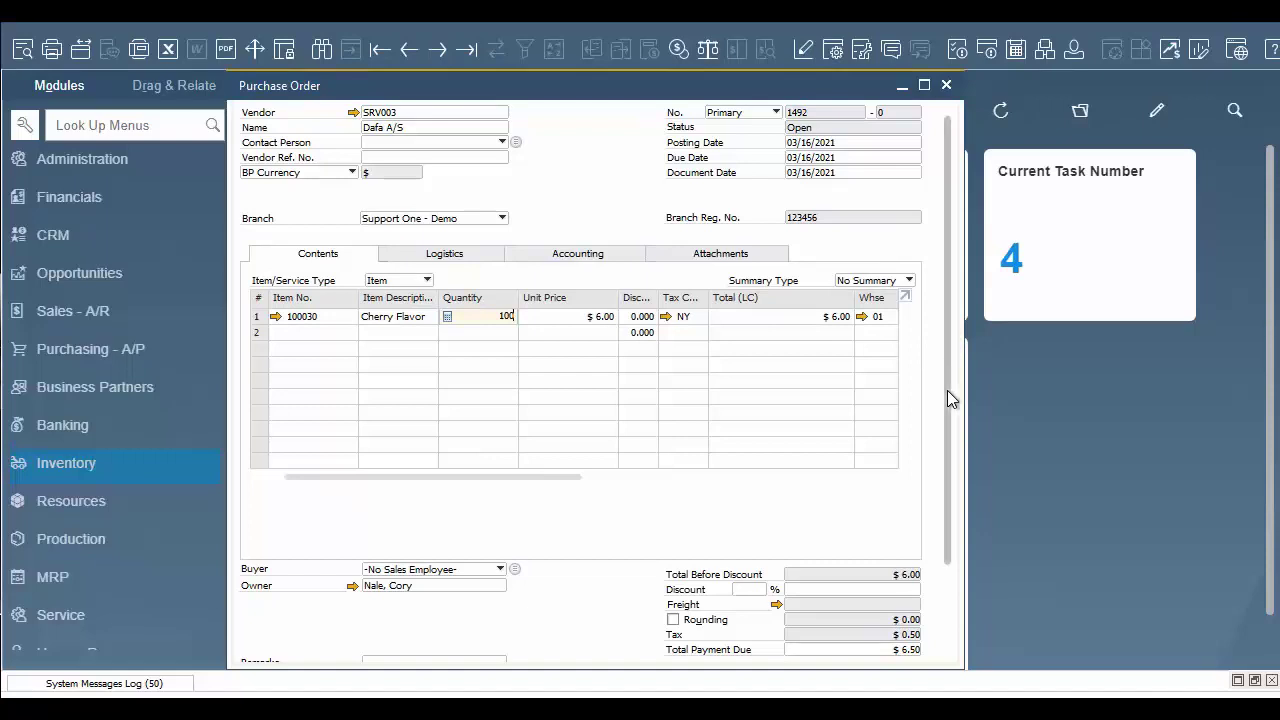
{"action": "scroll", "coordinate": [947, 390], "scroll_direction": "down", "scroll_amount": 3}
{"action": "left_click", "coordinate": [272, 645]}
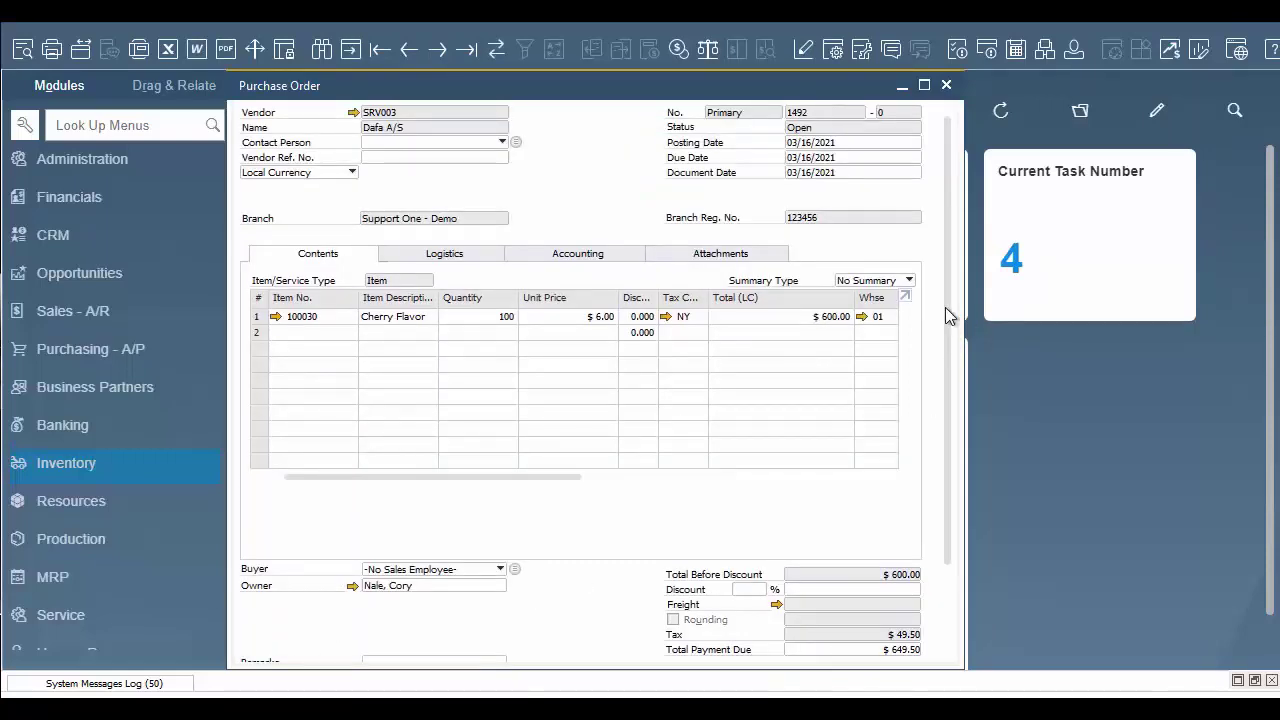
- Copy the purchase order to a Goods Receipt PO and add the receipt, keeping it in view
{"action": "left_click_drag", "start_coordinate": [945, 307], "coordinate": [949, 401]}
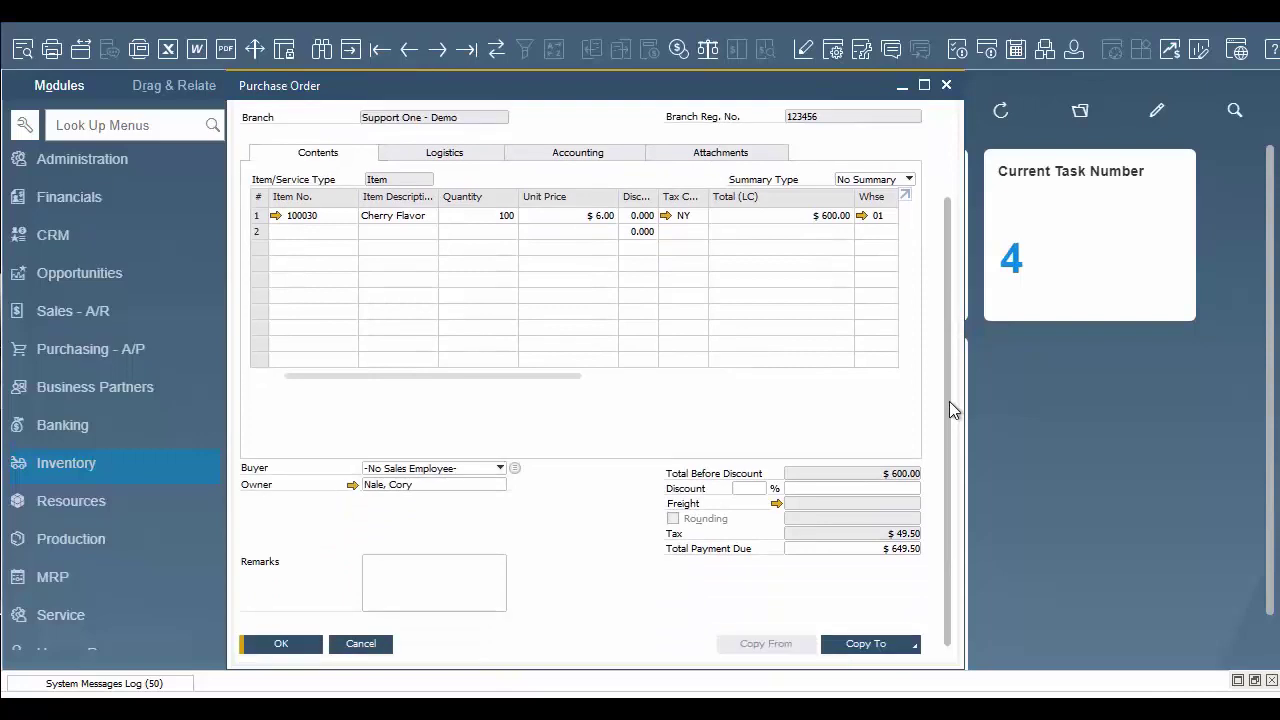
{"action": "left_click", "coordinate": [914, 645]}
{"action": "left_click", "coordinate": [883, 580]}
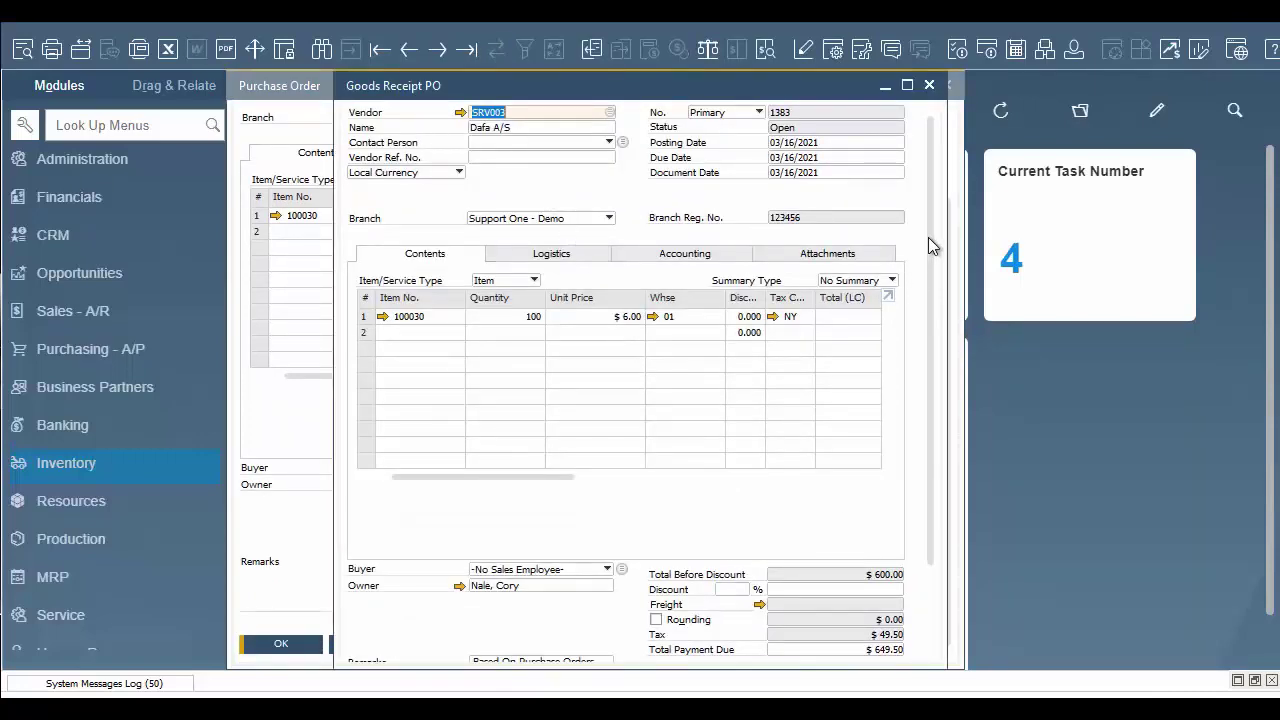
{"action": "left_click_drag", "start_coordinate": [928, 237], "coordinate": [921, 308]}
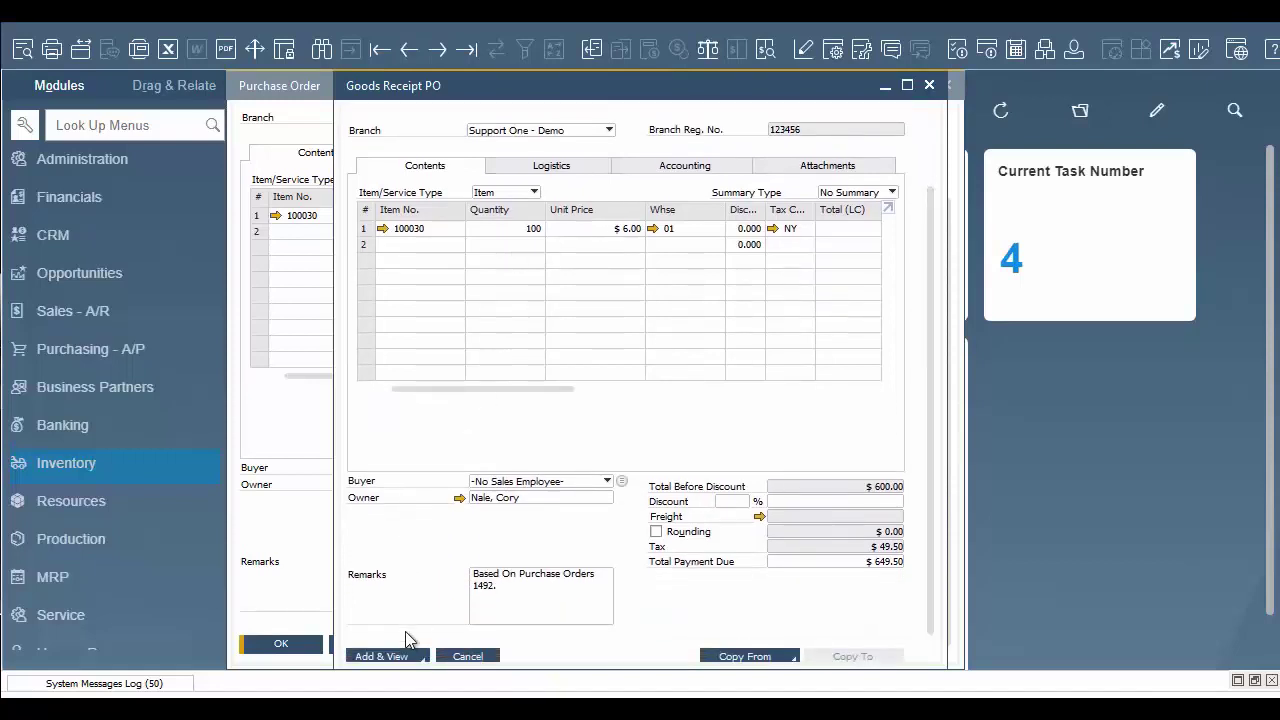
{"action": "left_click", "coordinate": [381, 656]}
{"action": "left_click", "coordinate": [437, 382]}
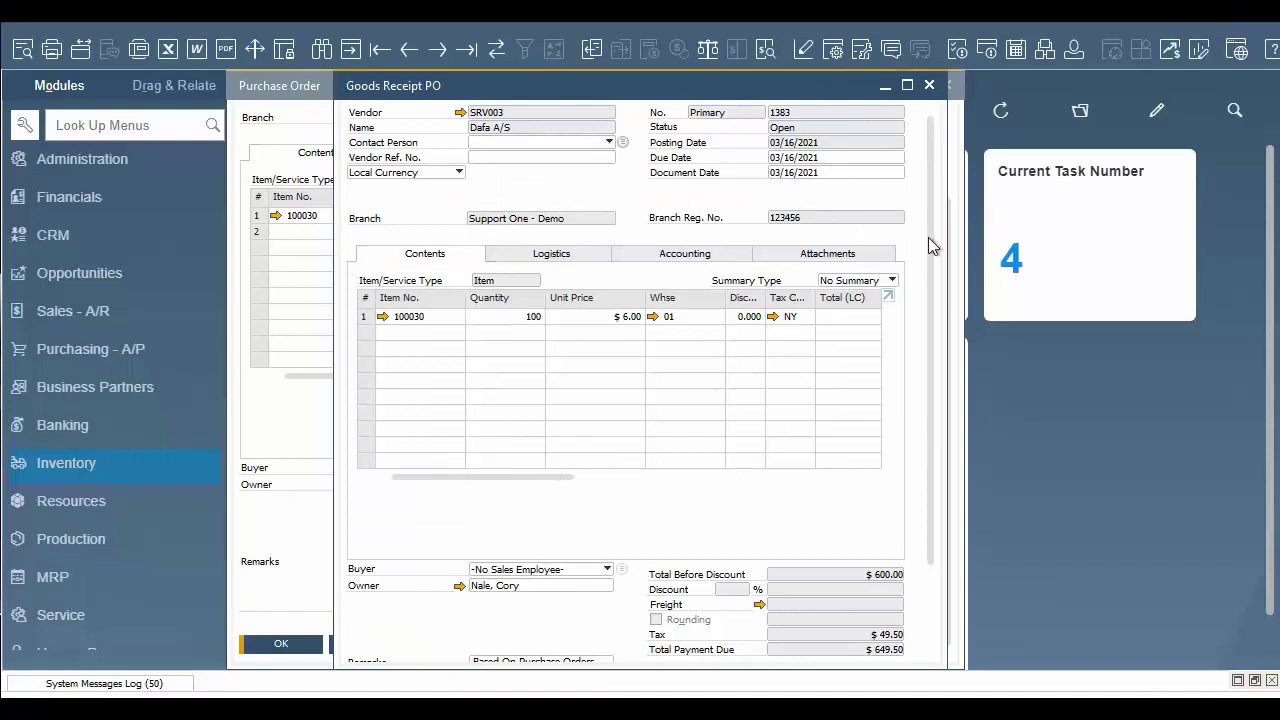
- Copy the goods receipt to an A/P Invoice, then add and close the invoice
{"action": "left_click_drag", "start_coordinate": [928, 237], "coordinate": [928, 366]}
{"action": "left_click", "coordinate": [895, 645]}
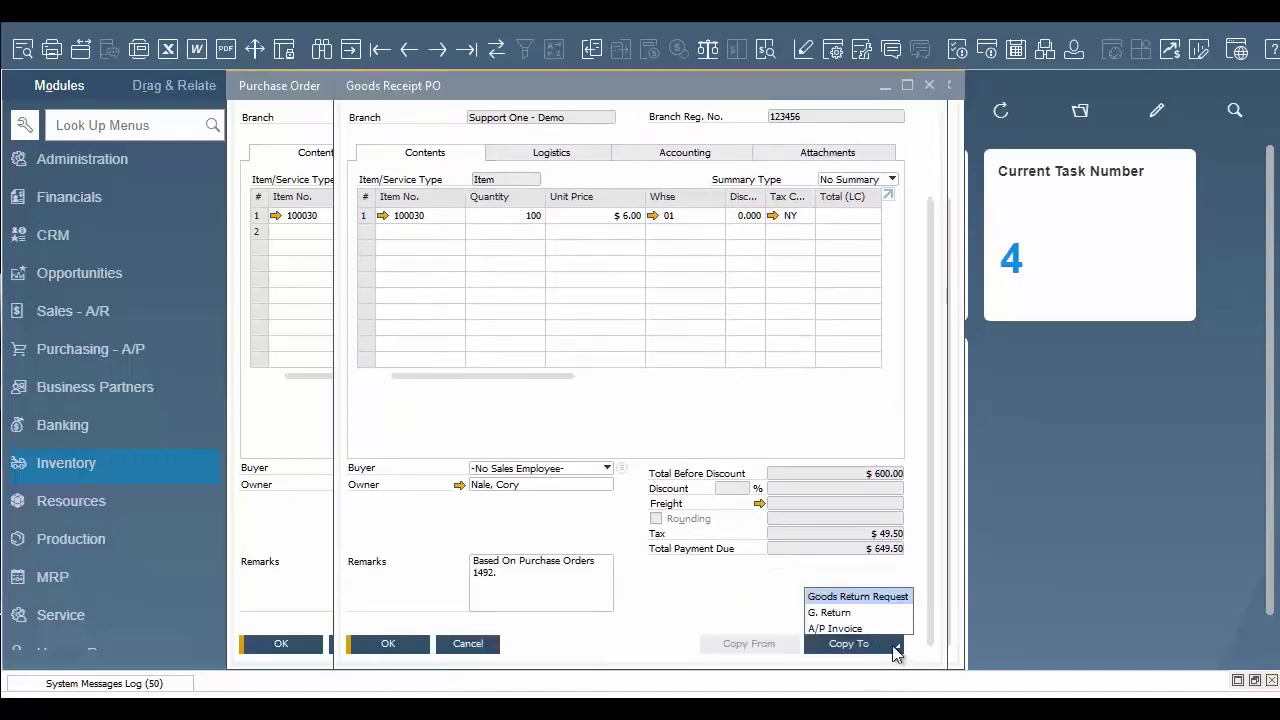
{"action": "left_click", "coordinate": [838, 628]}
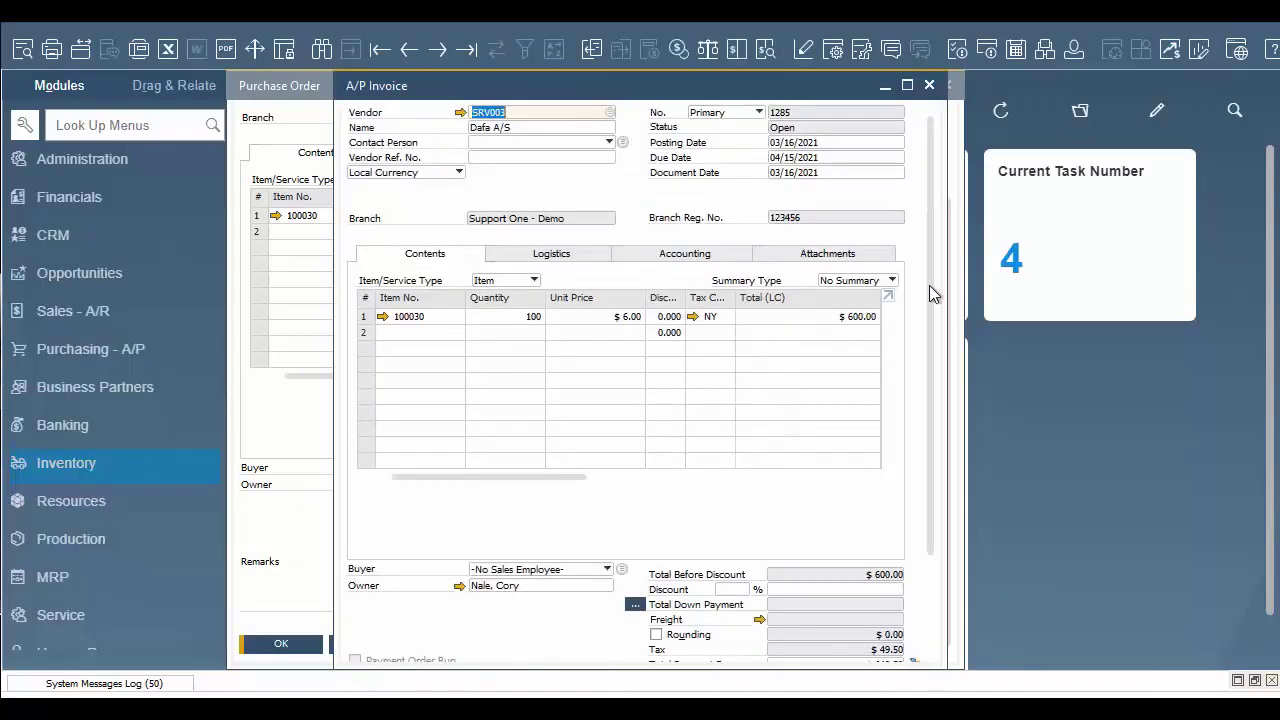
{"action": "left_click_drag", "start_coordinate": [929, 285], "coordinate": [929, 377]}
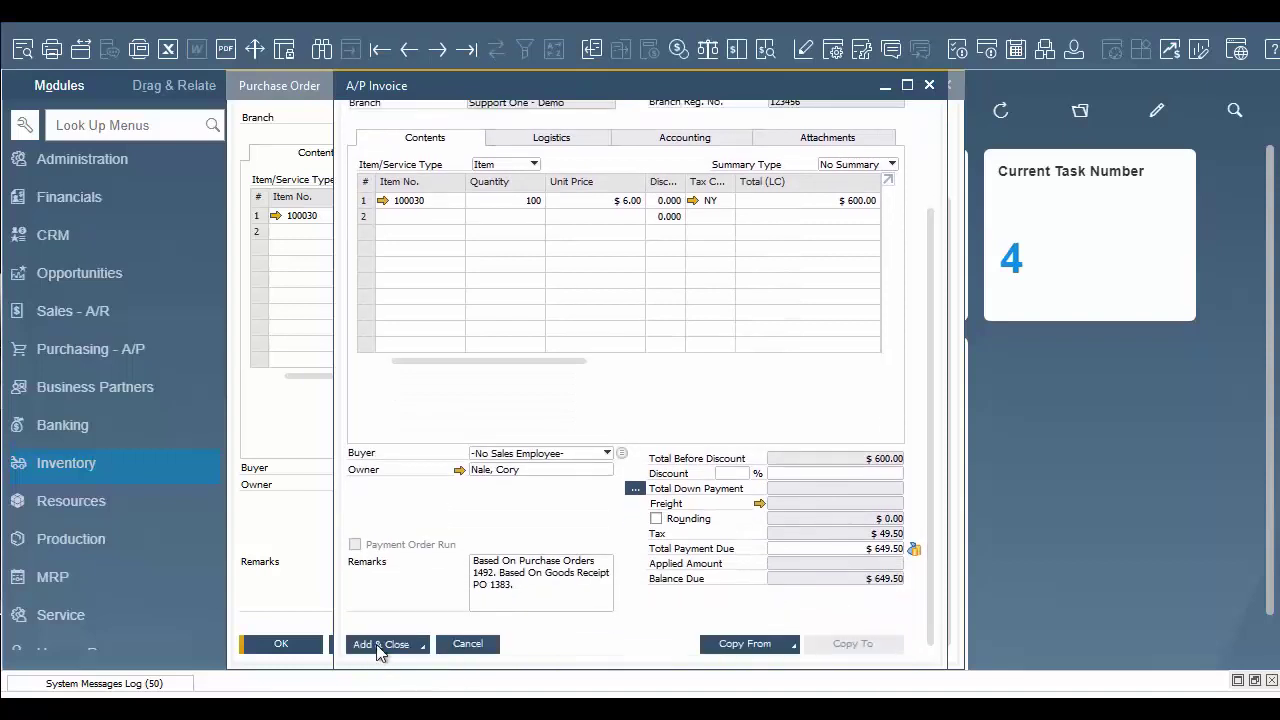
{"action": "left_click", "coordinate": [378, 648]}
{"action": "left_click", "coordinate": [435, 382]}
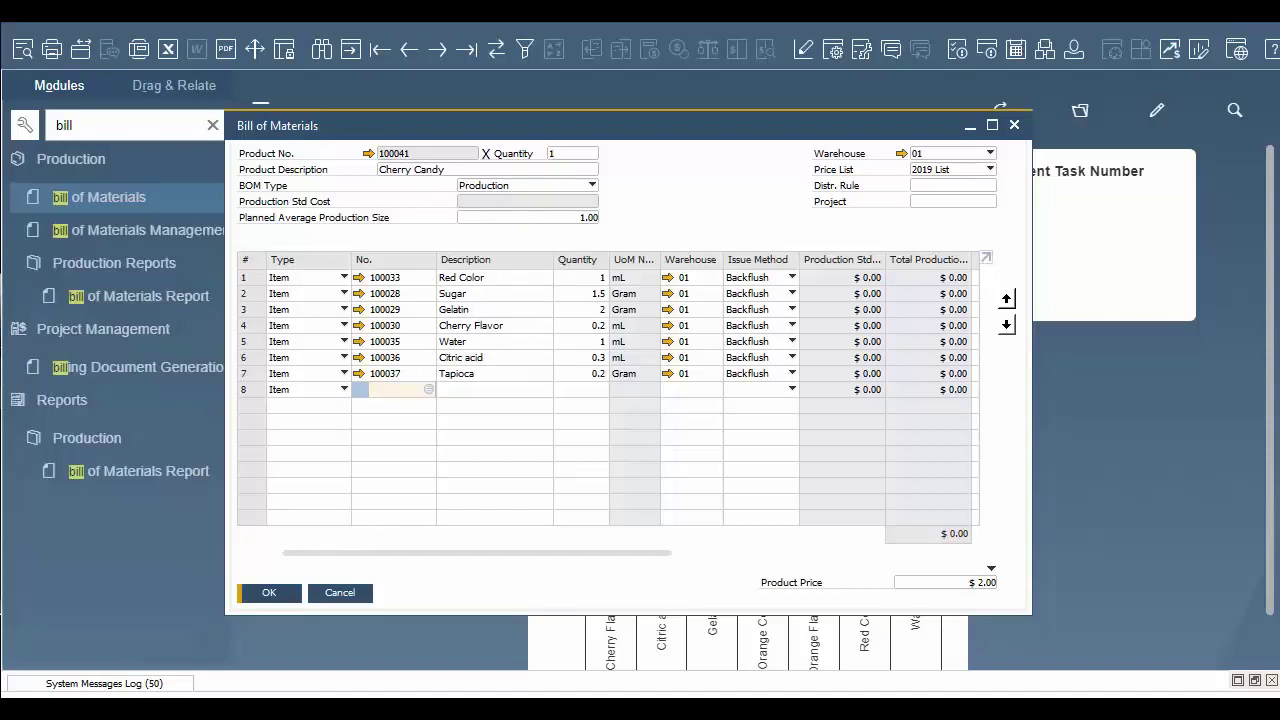
- Close the Cherry Candy bill of materials and start a sales order for customer C20000, Maxi-Teq
{"action": "key", "text": "Escape"}
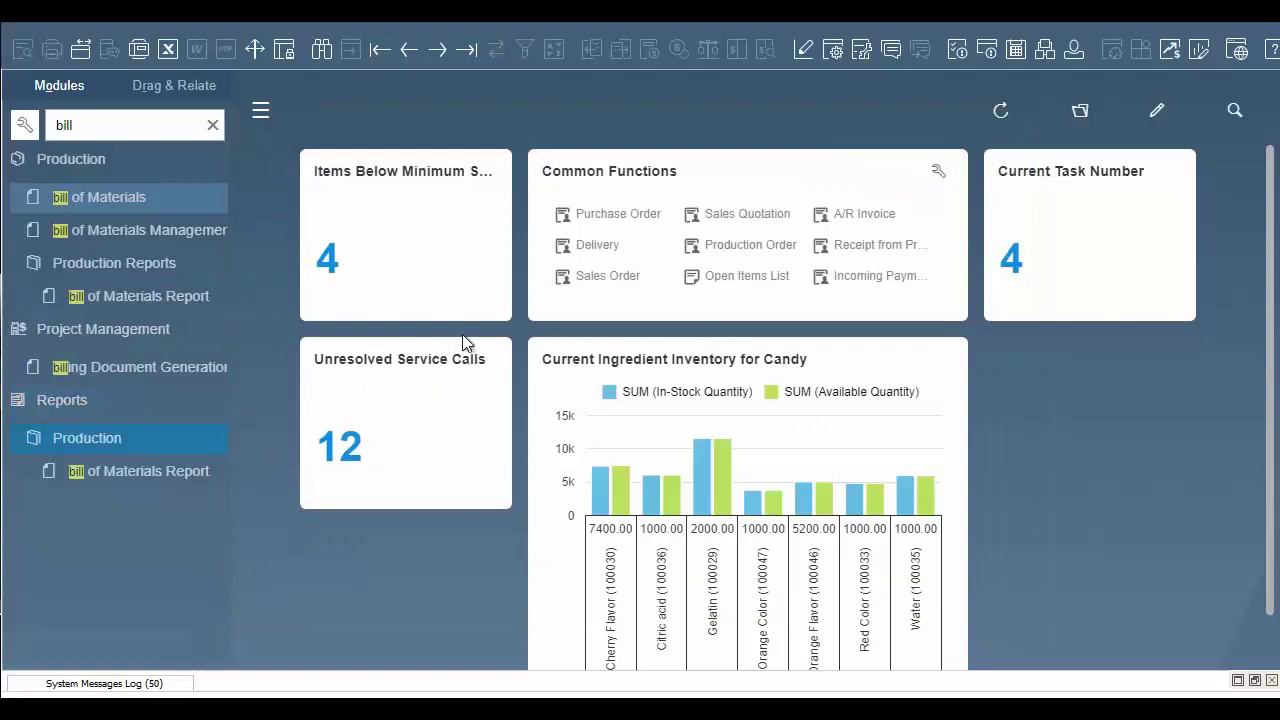
{"action": "left_click", "coordinate": [607, 279]}
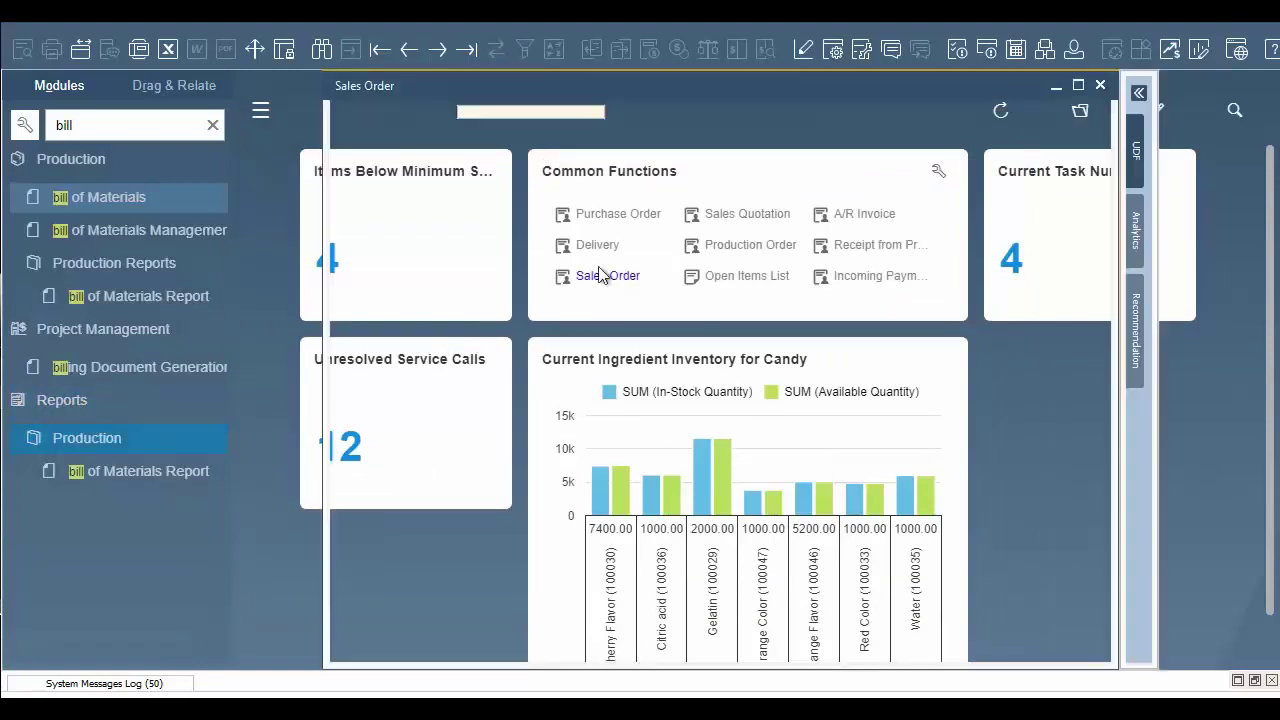
{"action": "left_click", "coordinate": [596, 115]}
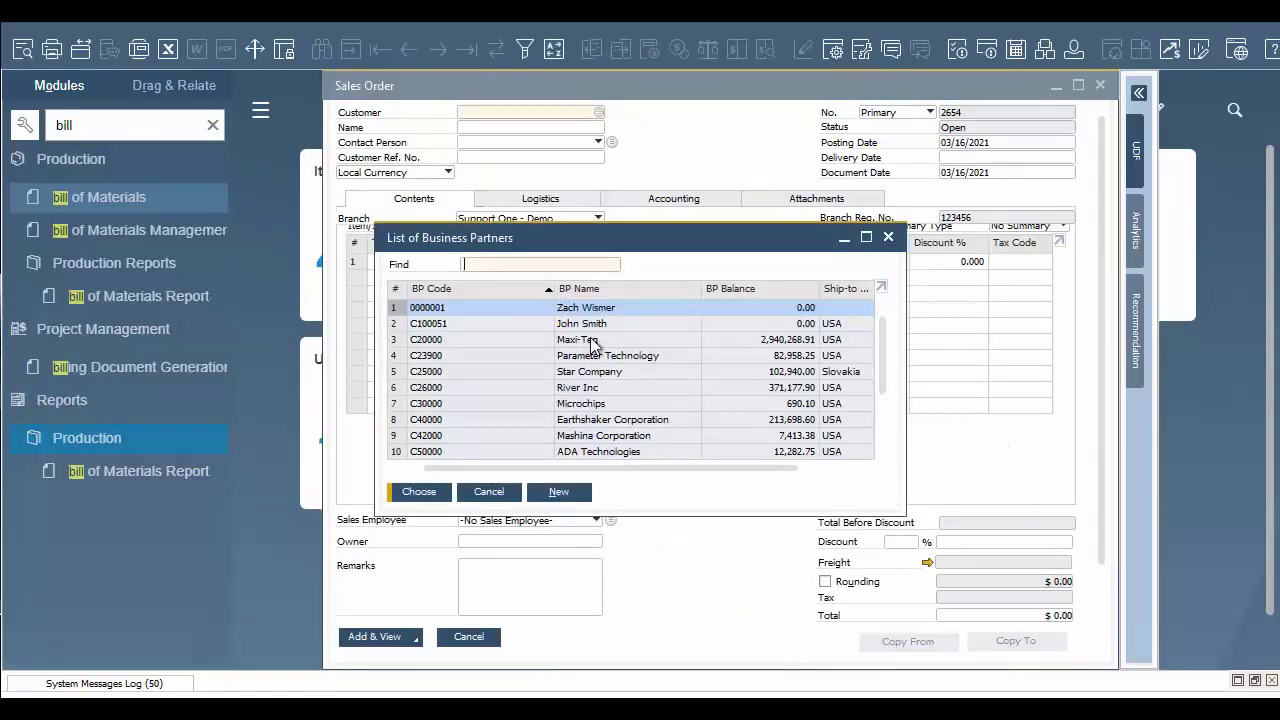
{"action": "left_click", "coordinate": [596, 341]}
{"action": "left_click", "coordinate": [436, 492]}
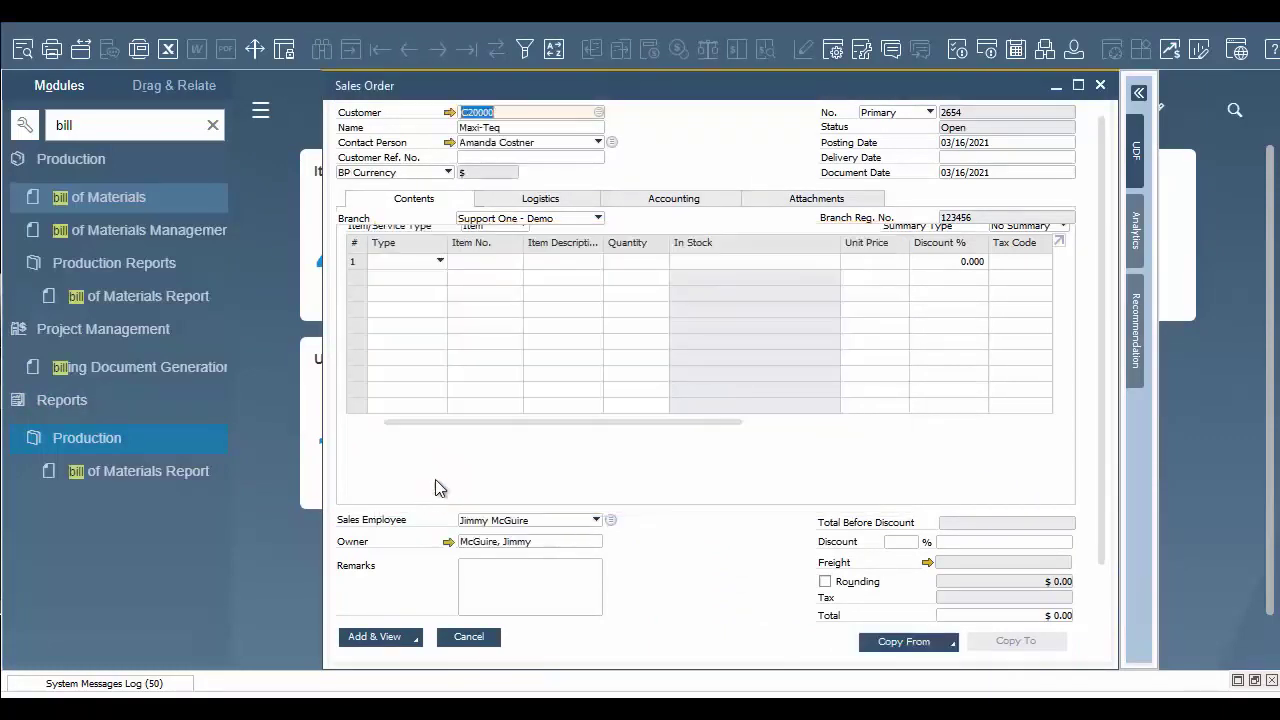
- Enter Cherry Candy (100041) on the sales order's first line with quantity 100 and unit price 1
{"action": "left_click", "coordinate": [490, 261]}
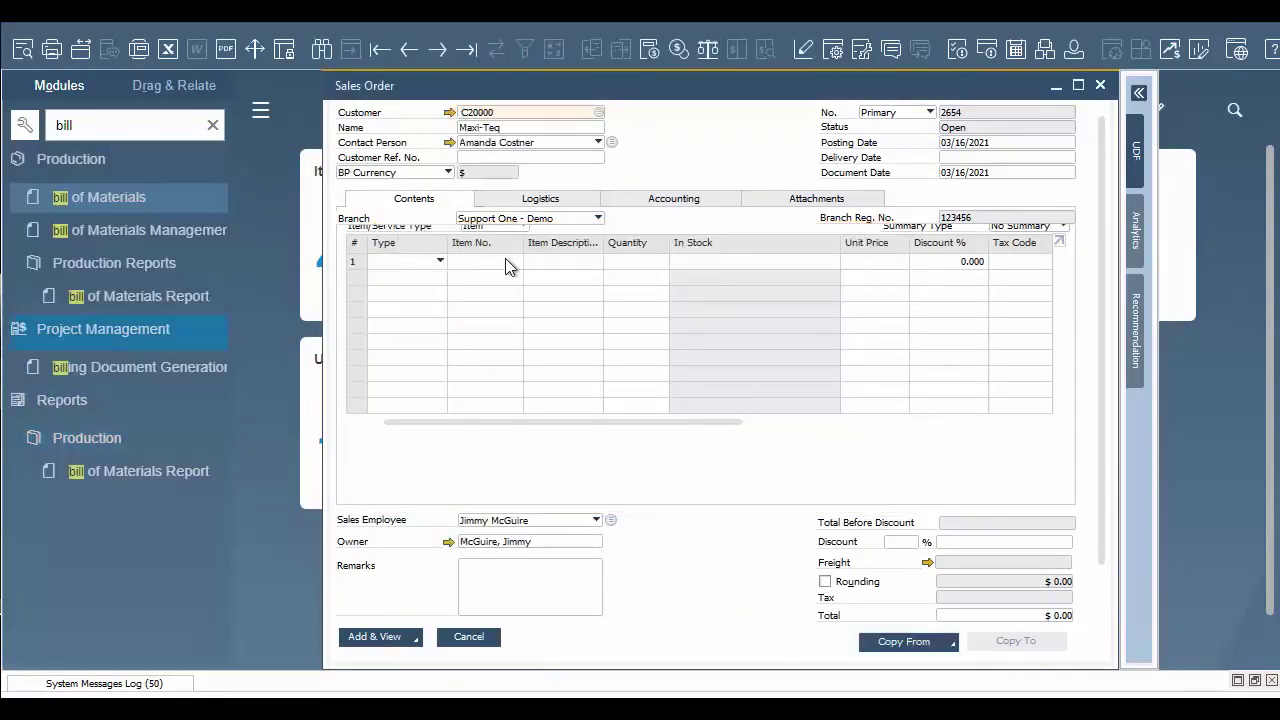
{"action": "left_click", "coordinate": [516, 261]}
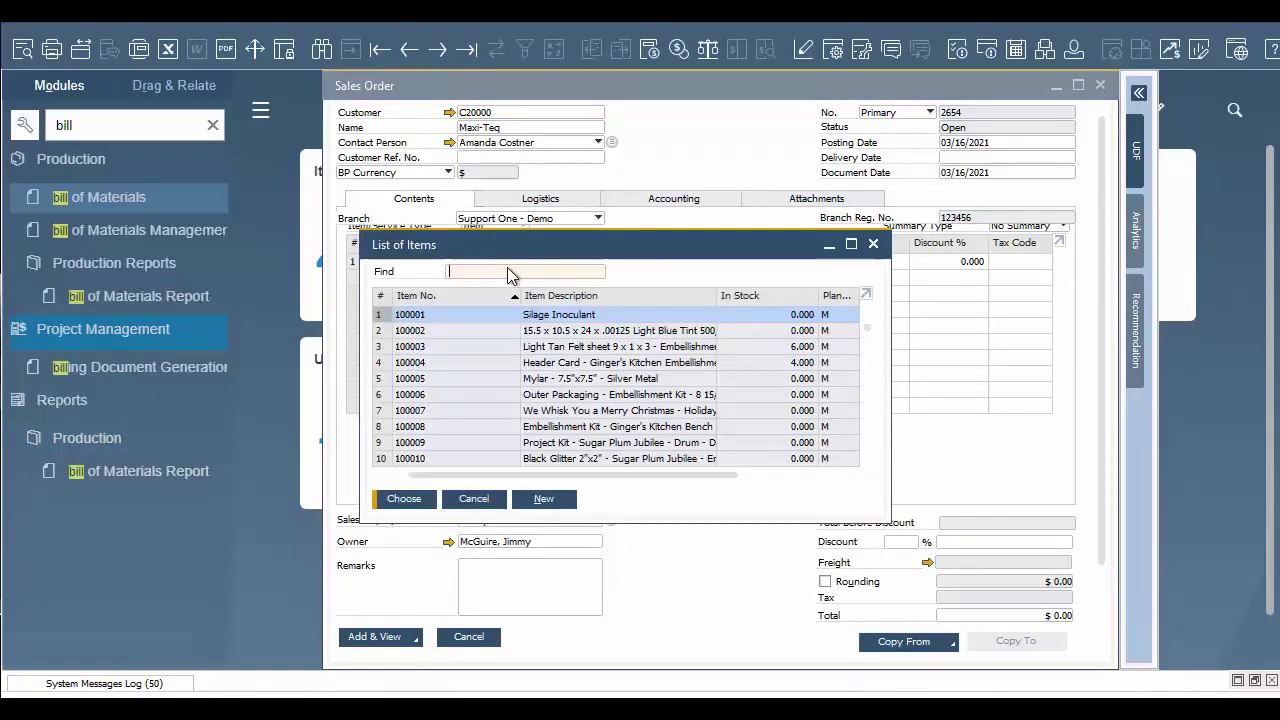
{"action": "double_click", "coordinate": [572, 296]}
{"action": "type", "text": "cherr"}
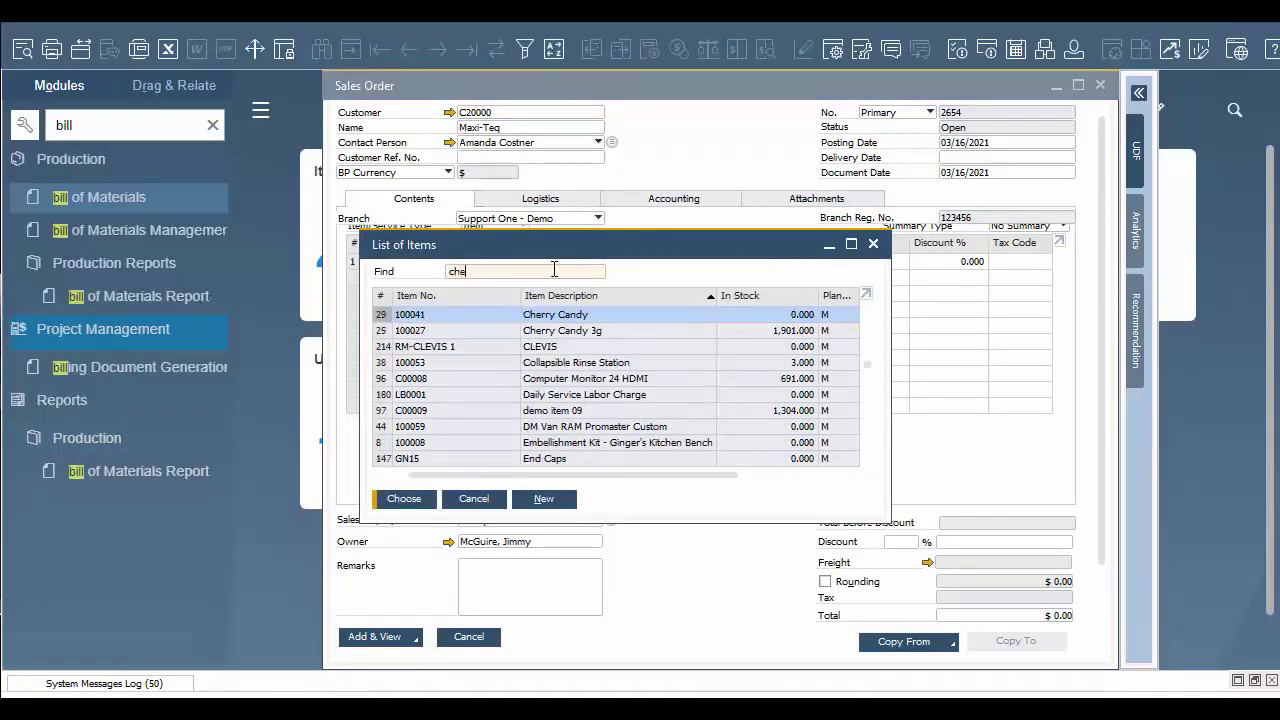
{"action": "left_click", "coordinate": [404, 498]}
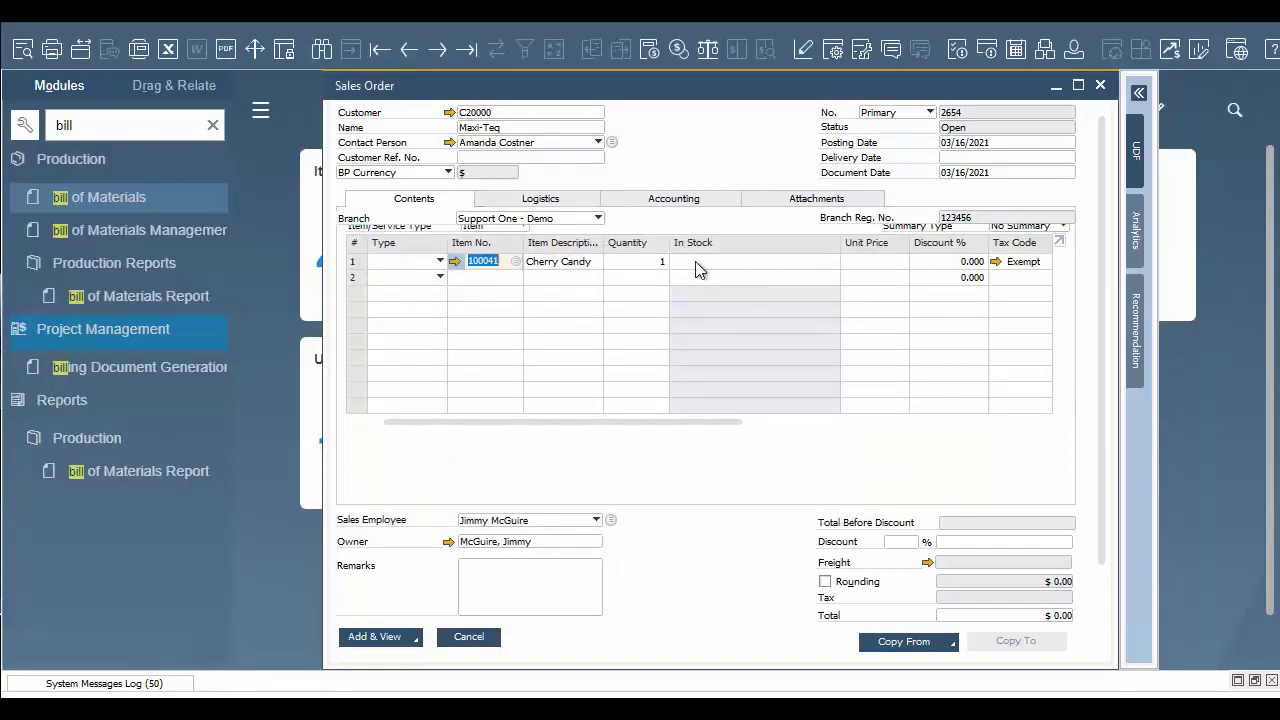
{"action": "left_click", "coordinate": [641, 259]}
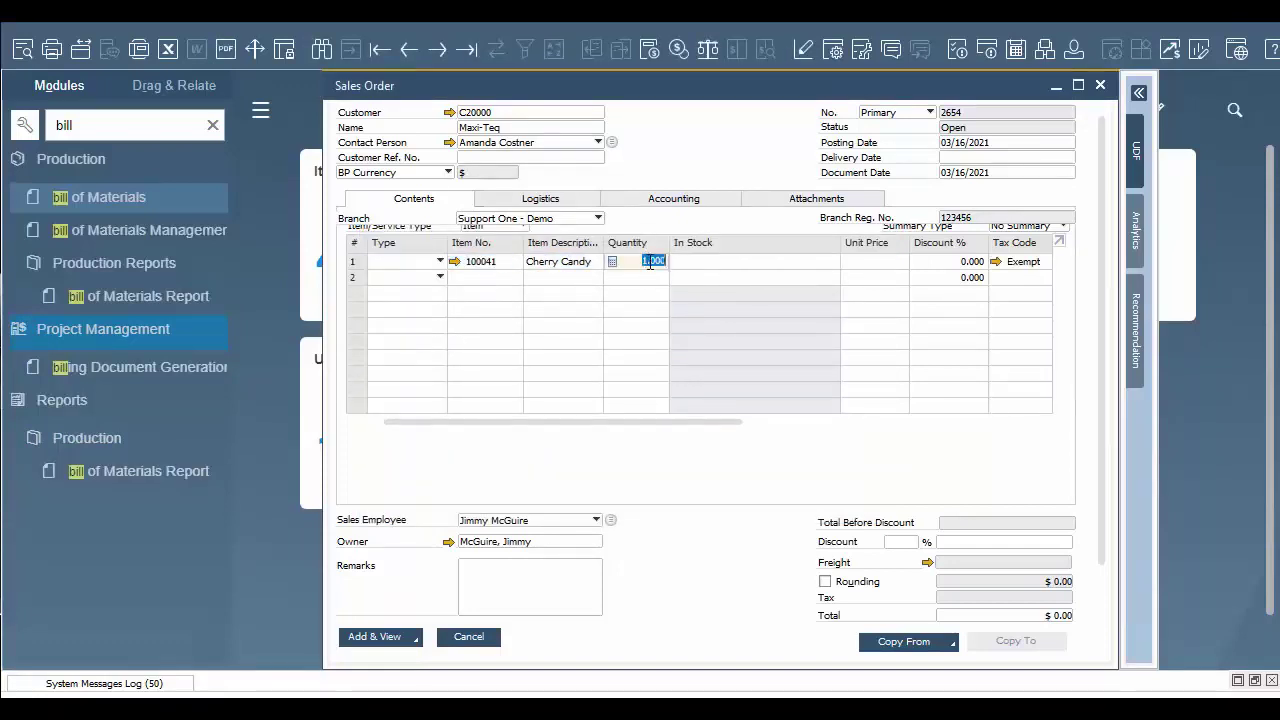
{"action": "type", "text": "100"}
{"action": "left_click", "coordinate": [856, 261]}
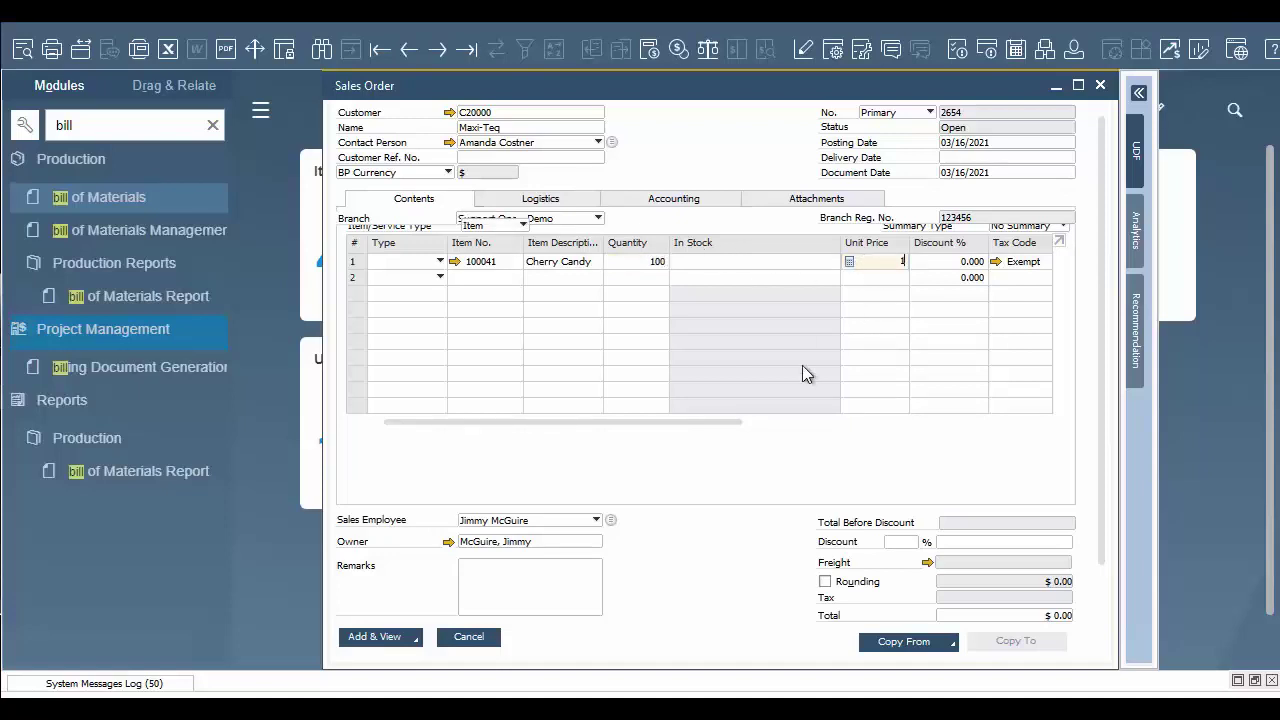
{"action": "type", "text": "1"}
- Set the sales order's delivery date to 03/16/2021, add the order and close it
{"action": "left_click", "coordinate": [376, 638]}
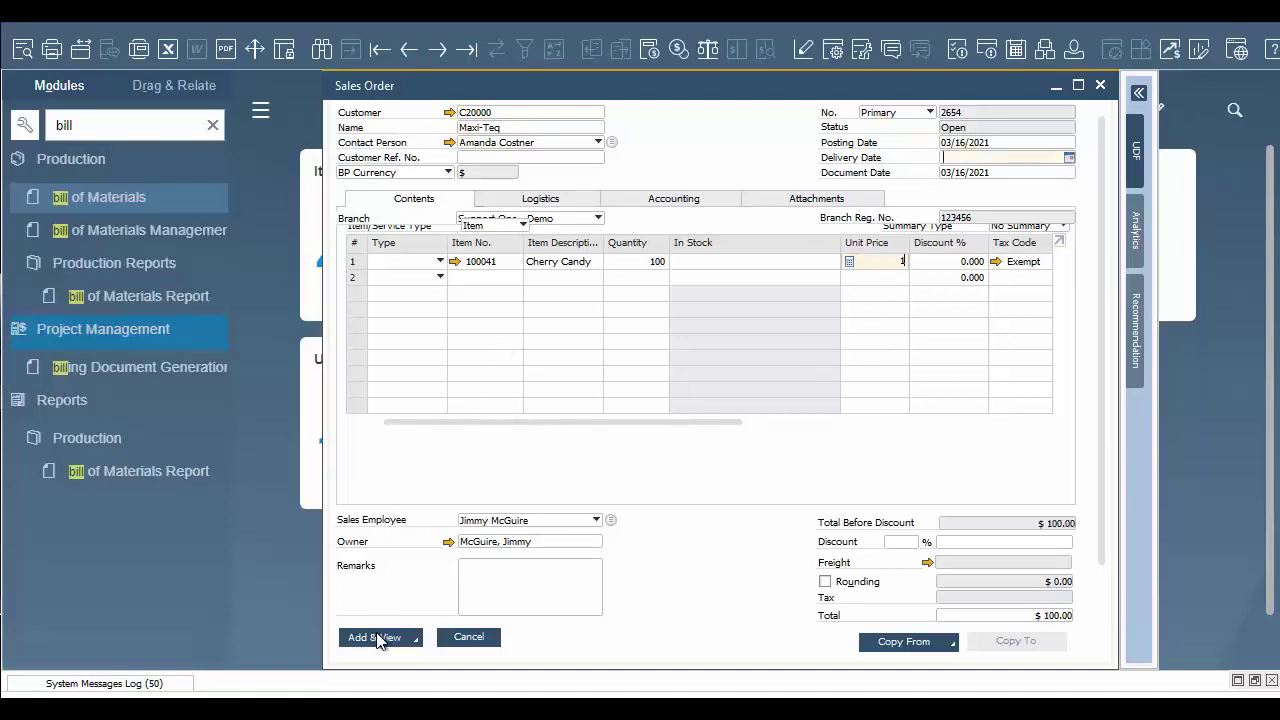
{"action": "left_click", "coordinate": [1069, 158]}
{"action": "left_click", "coordinate": [992, 265]}
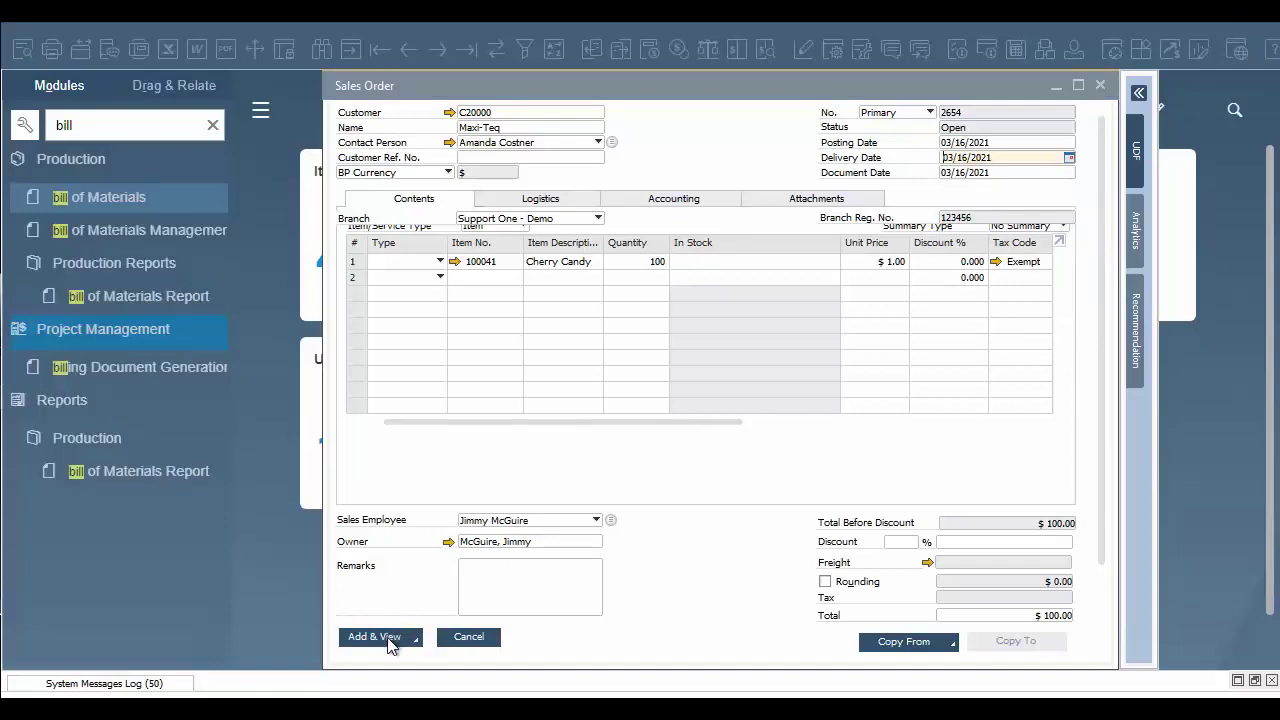
{"action": "left_click", "coordinate": [390, 640]}
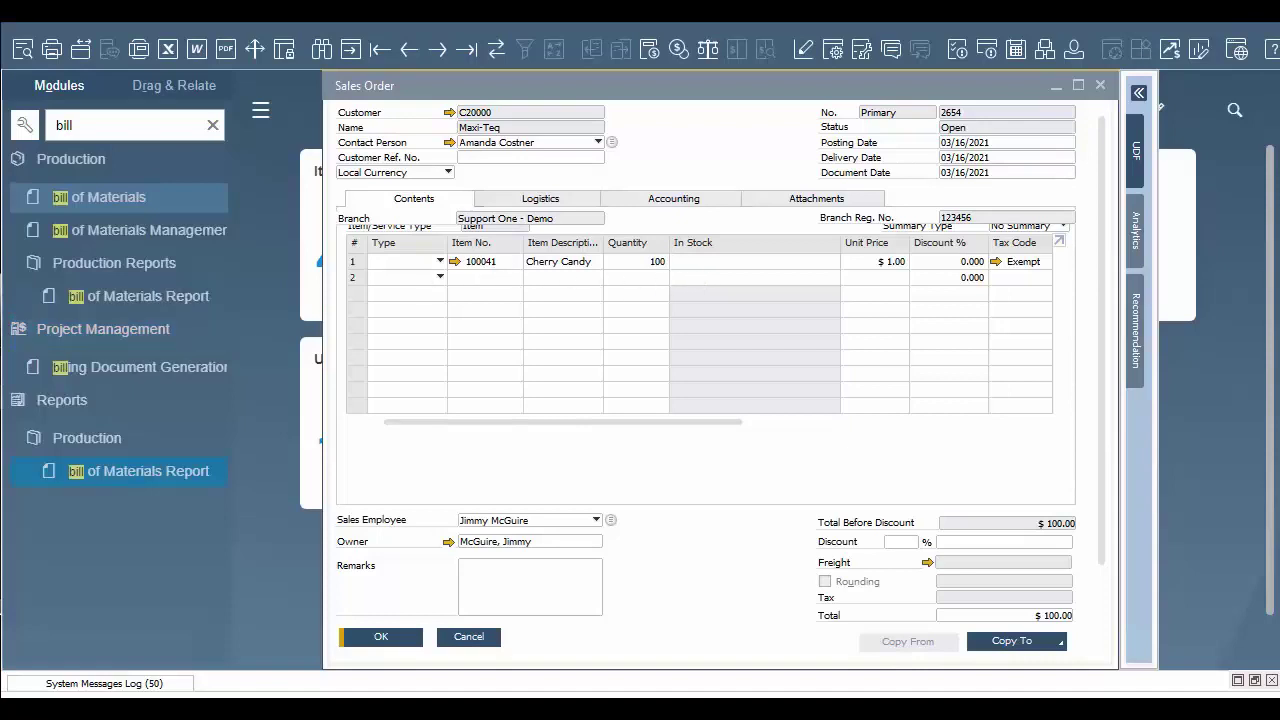
{"action": "key", "text": "Escape"}
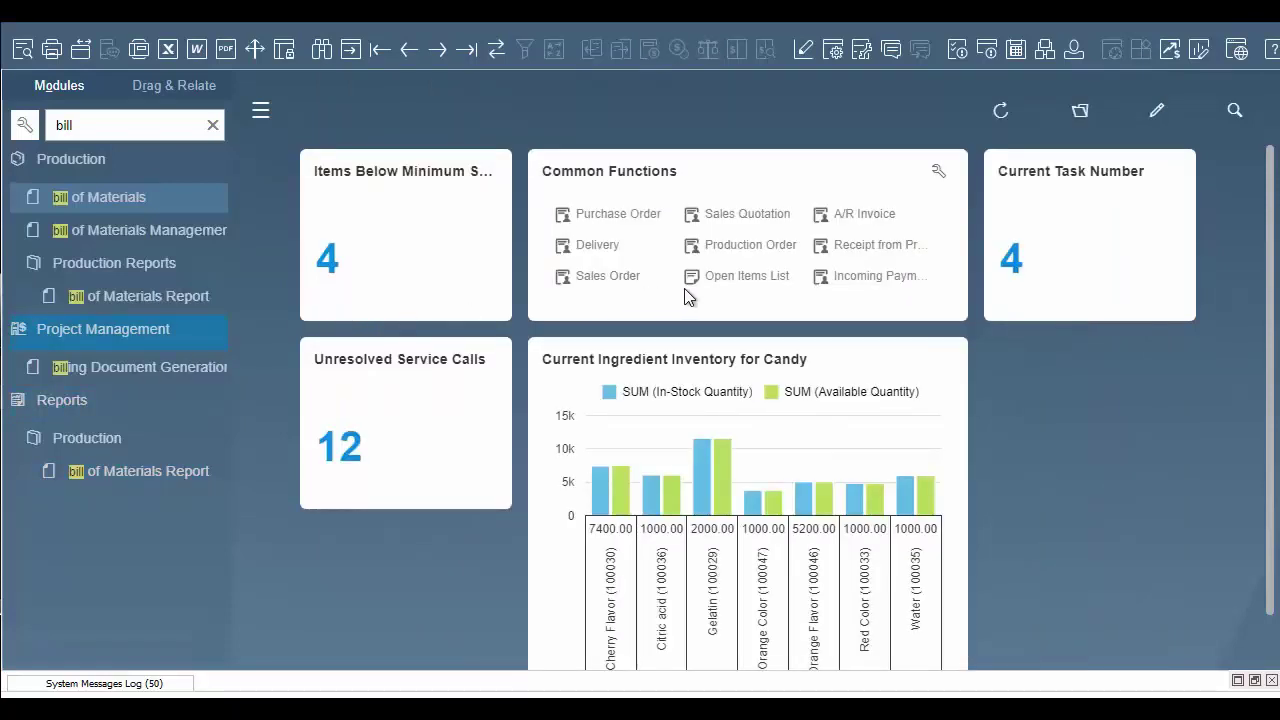
- Start a production order for Cherry Candy (100041) with a planned quantity of 100
{"action": "left_click", "coordinate": [752, 246]}
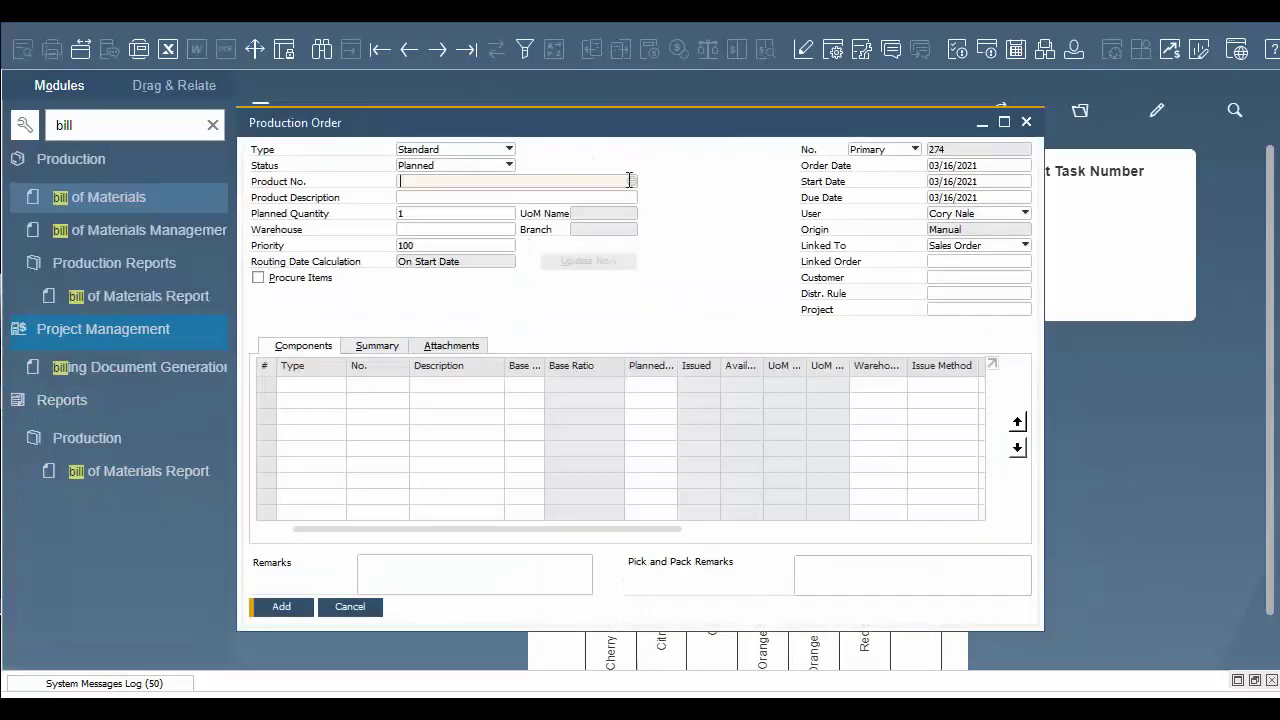
{"action": "left_click", "coordinate": [631, 180]}
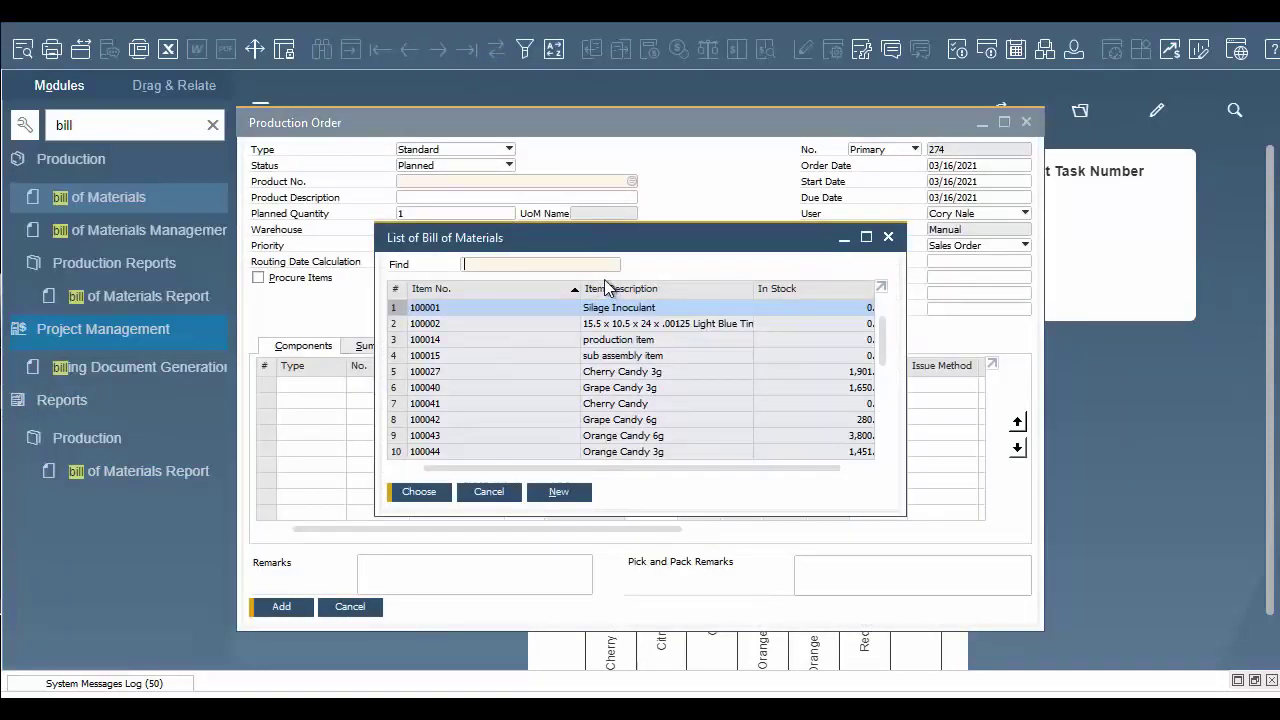
{"action": "left_click", "coordinate": [605, 288]}
{"action": "left_click", "coordinate": [590, 265]}
{"action": "type", "text": "cherr"}
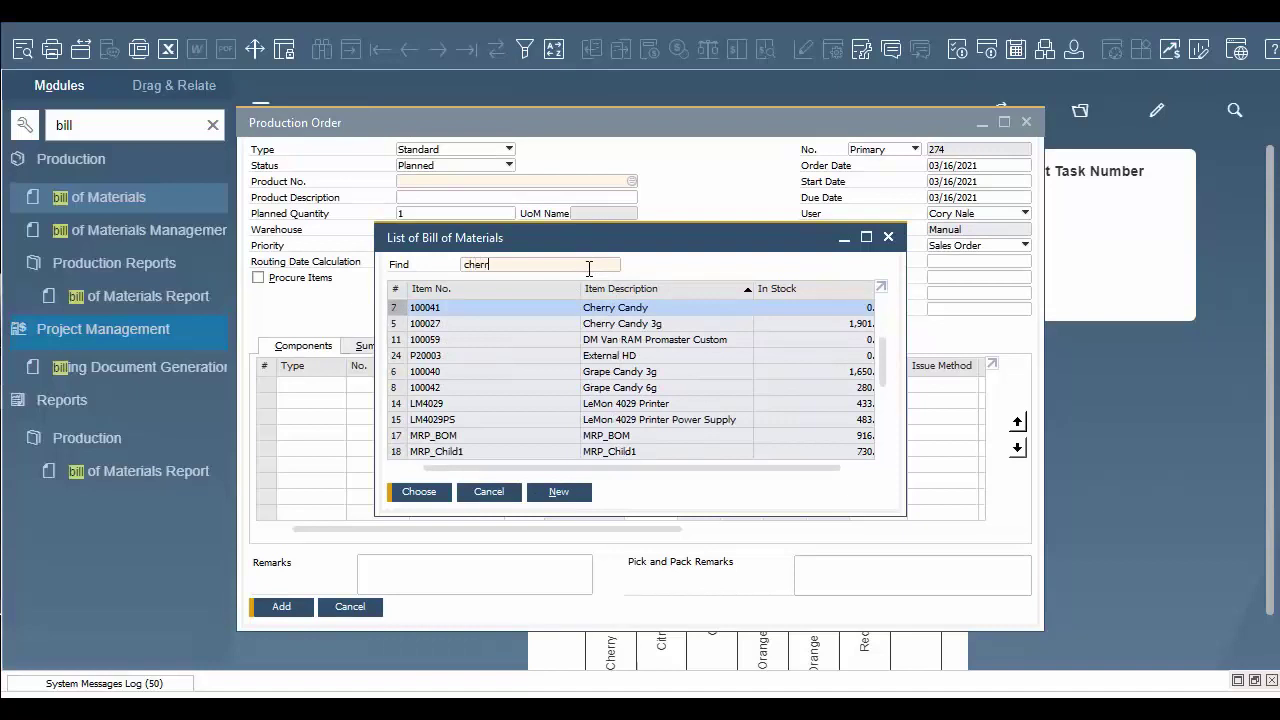
{"action": "left_click", "coordinate": [418, 492]}
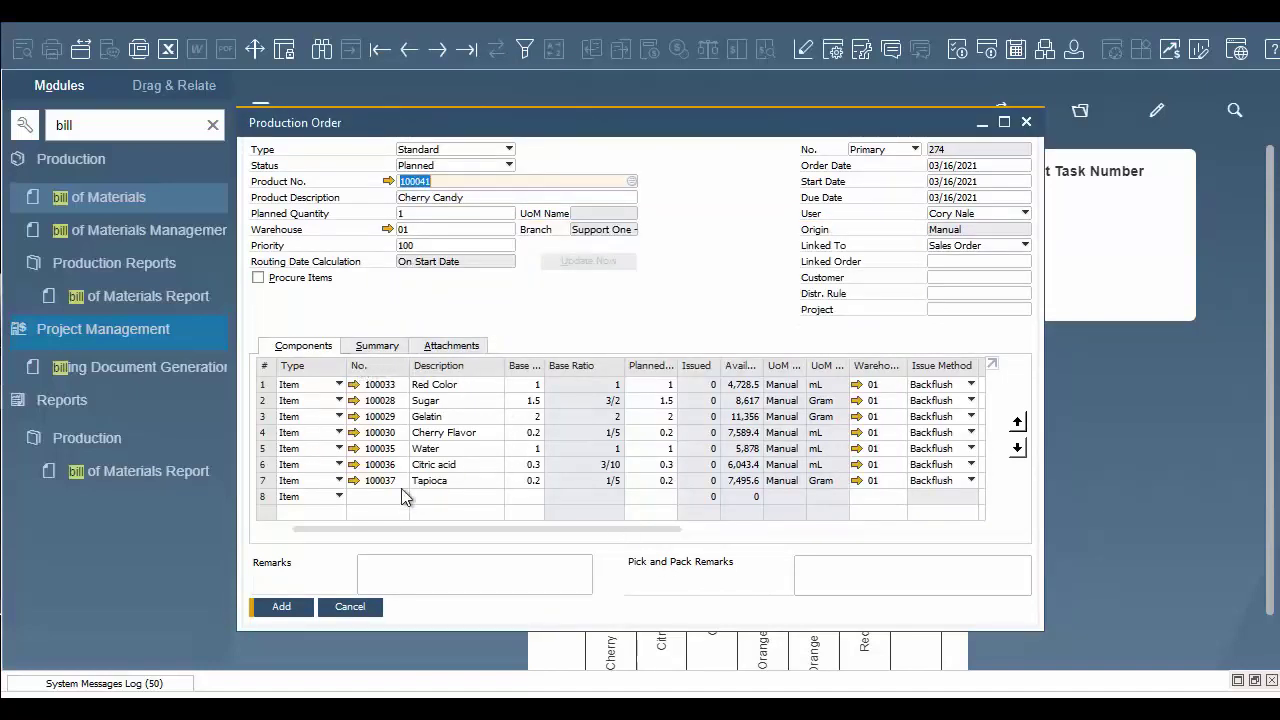
{"action": "left_click", "coordinate": [415, 217]}
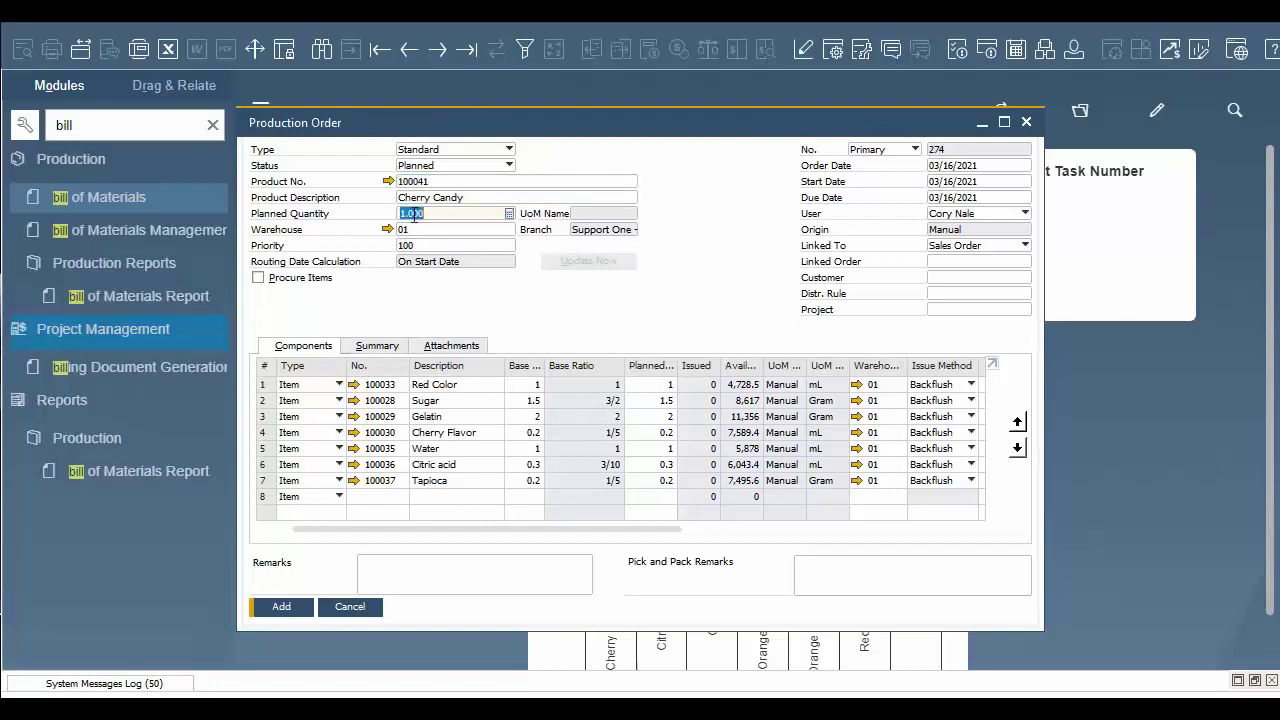
{"action": "type", "text": "100"}
- Link the production order to Maxi-Teq's most recent sales order, dated 03/16/2021, and add the production order
{"action": "left_click", "coordinate": [1023, 264]}
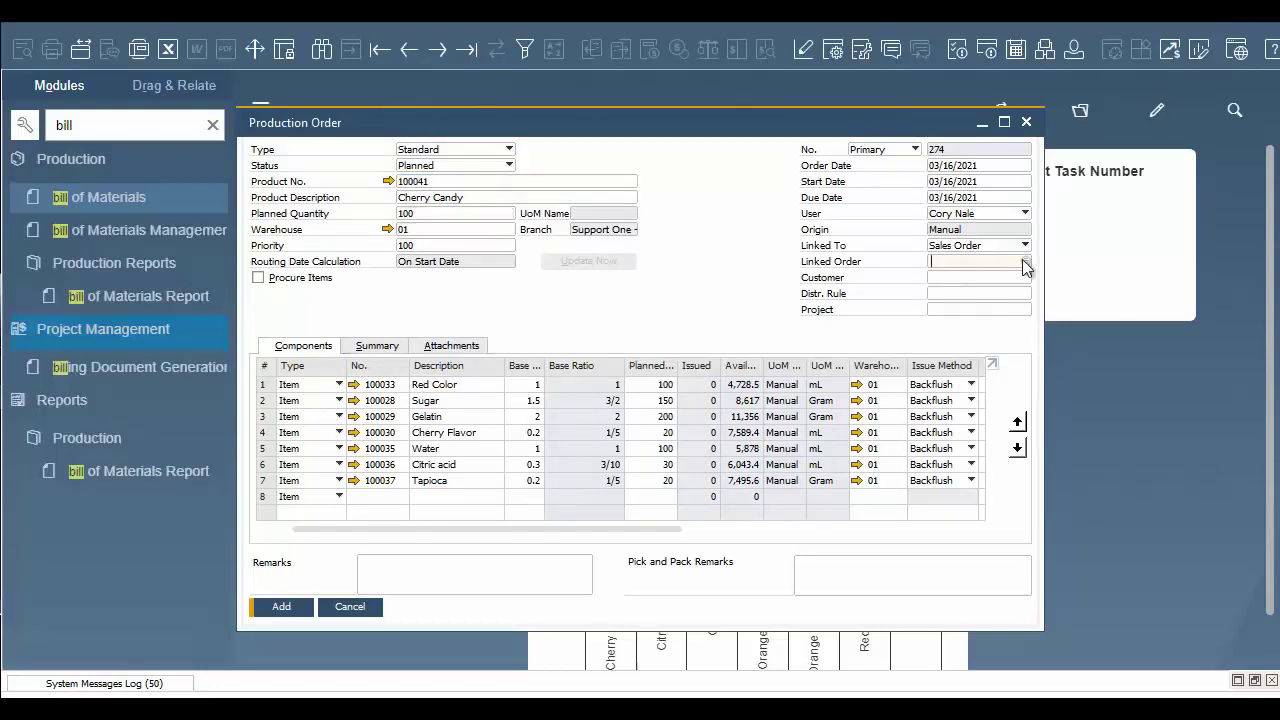
{"action": "left_click", "coordinate": [1024, 262]}
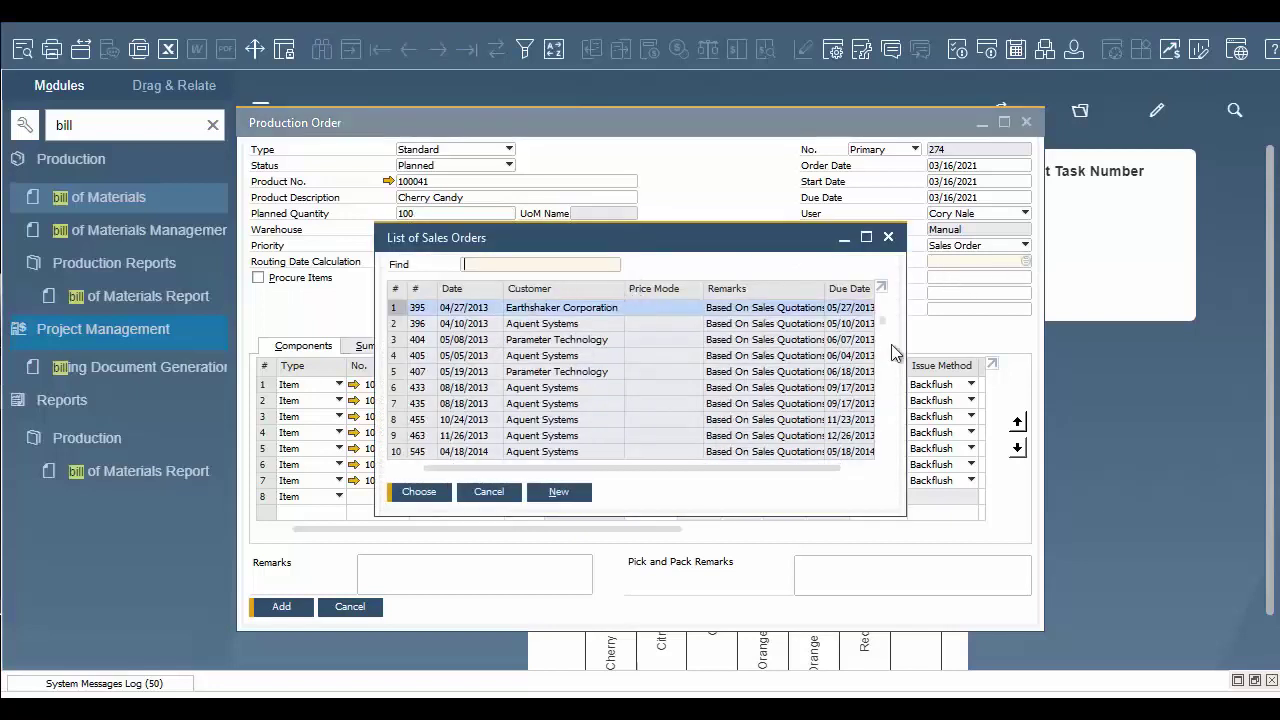
{"action": "left_click_drag", "start_coordinate": [882, 329], "coordinate": [872, 478]}
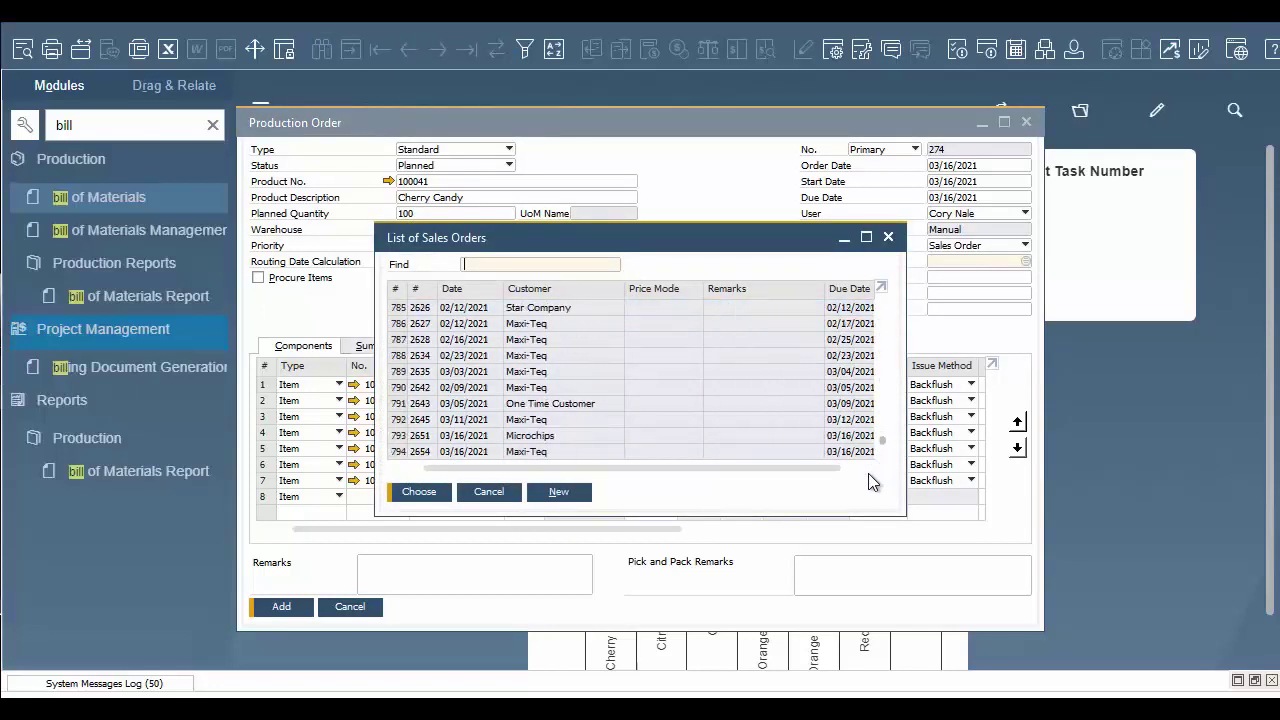
{"action": "left_click", "coordinate": [486, 455]}
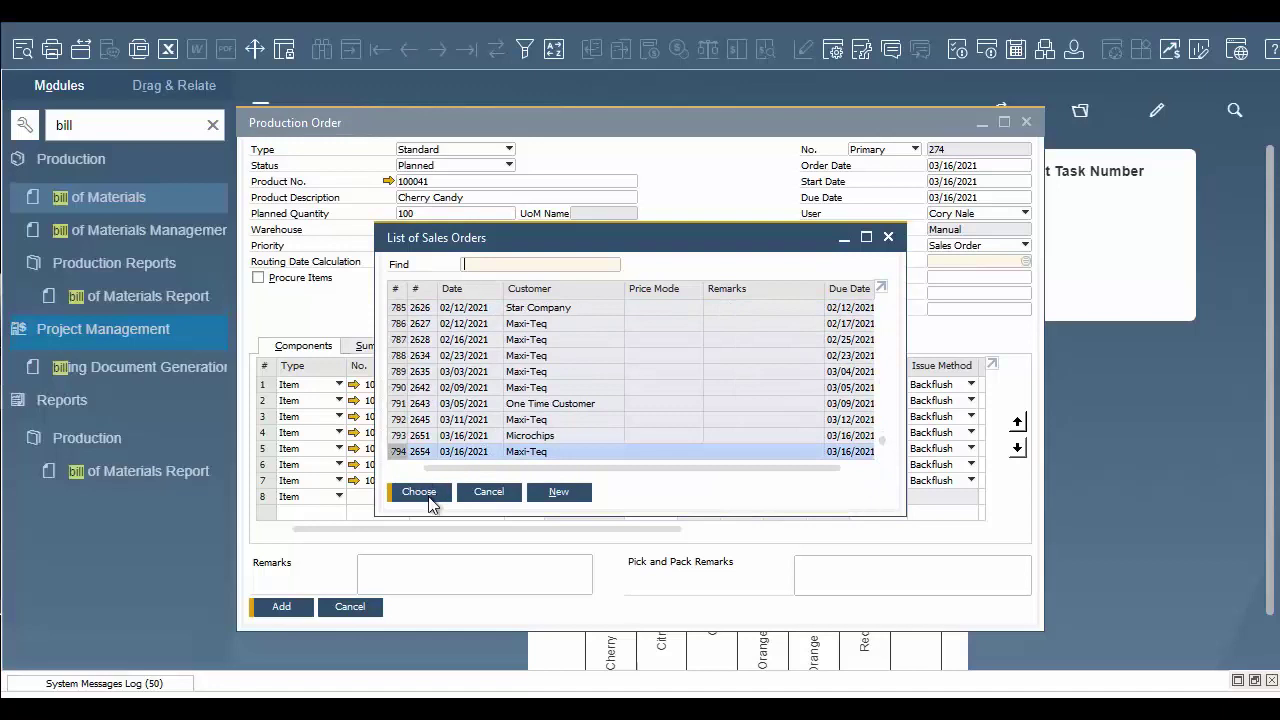
{"action": "left_click", "coordinate": [419, 491]}
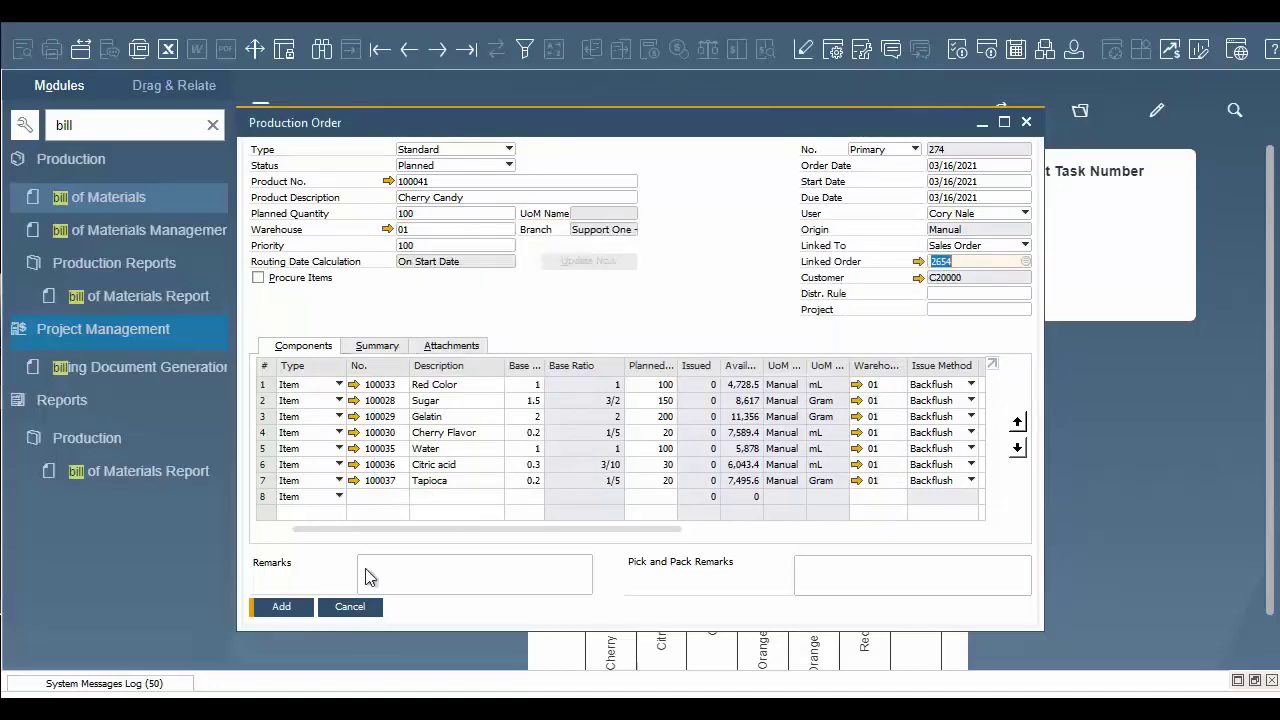
{"action": "left_click", "coordinate": [284, 607]}
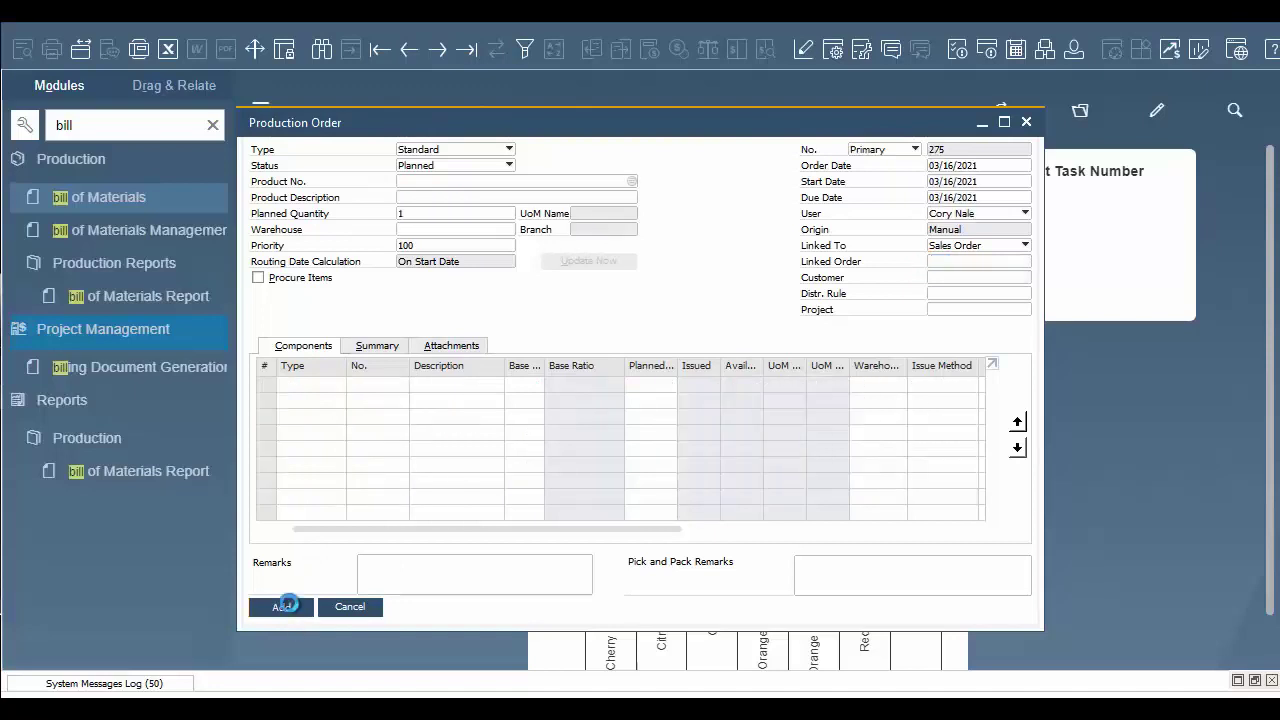
- Reopen the Cherry Candy production order just added, change its status to Released, update it and close it
{"action": "left_click", "coordinate": [409, 50]}
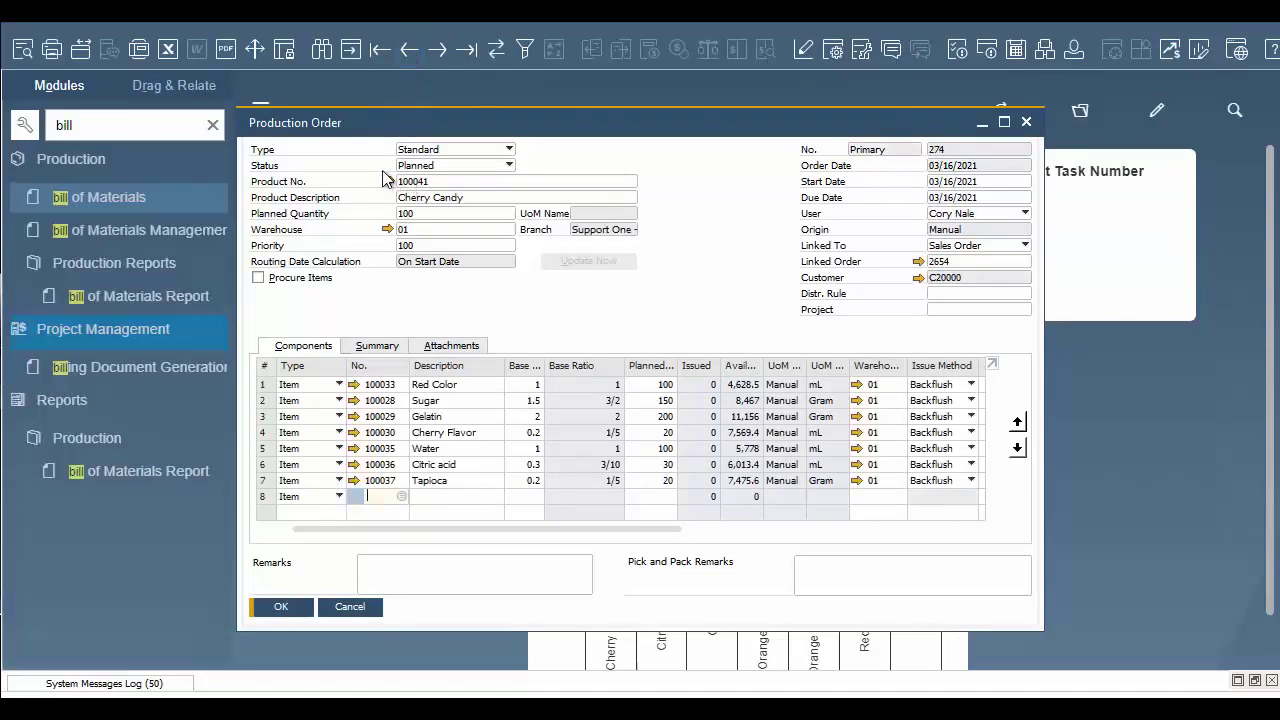
{"action": "left_click", "coordinate": [508, 165]}
{"action": "left_click", "coordinate": [455, 197]}
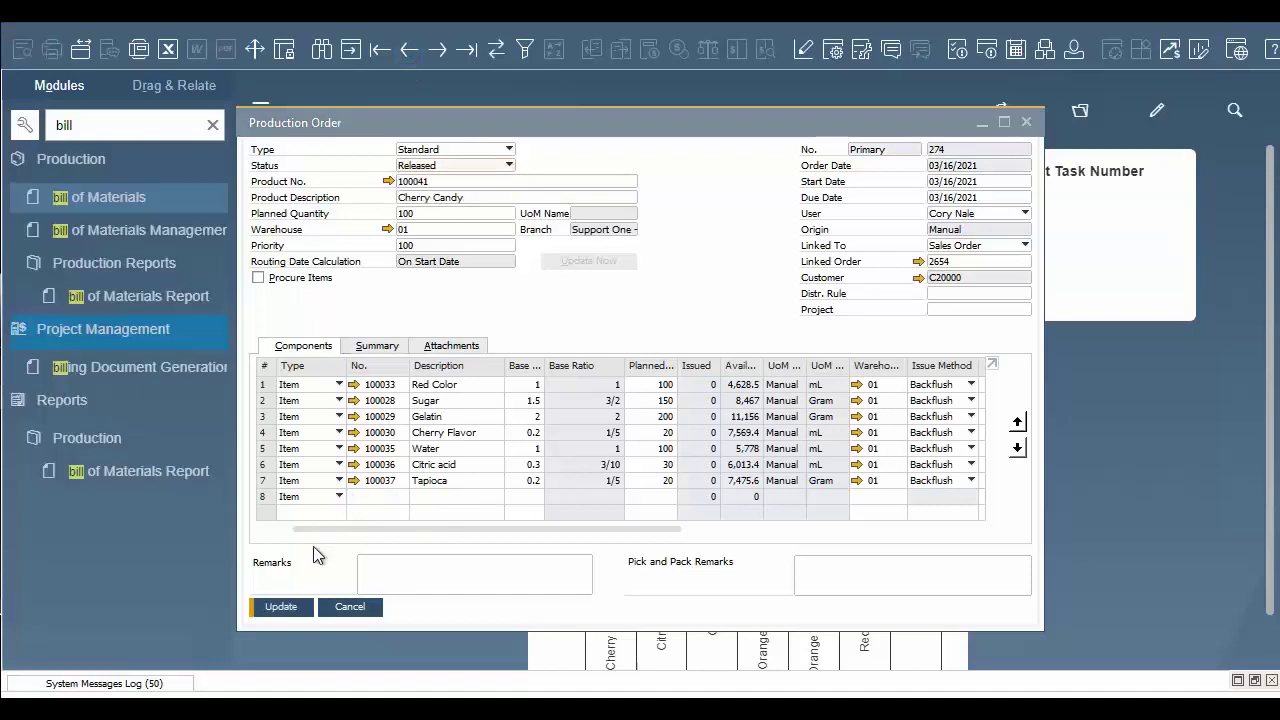
{"action": "left_click", "coordinate": [286, 606]}
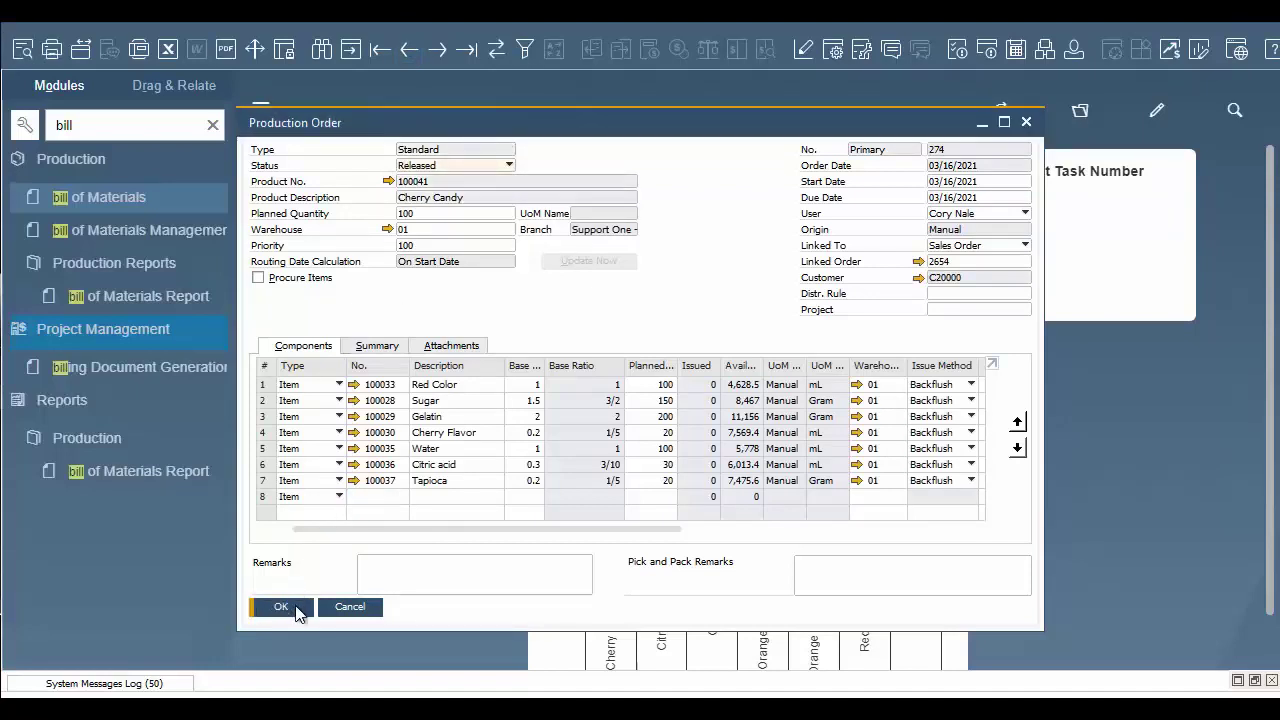
{"action": "left_click", "coordinate": [296, 610]}
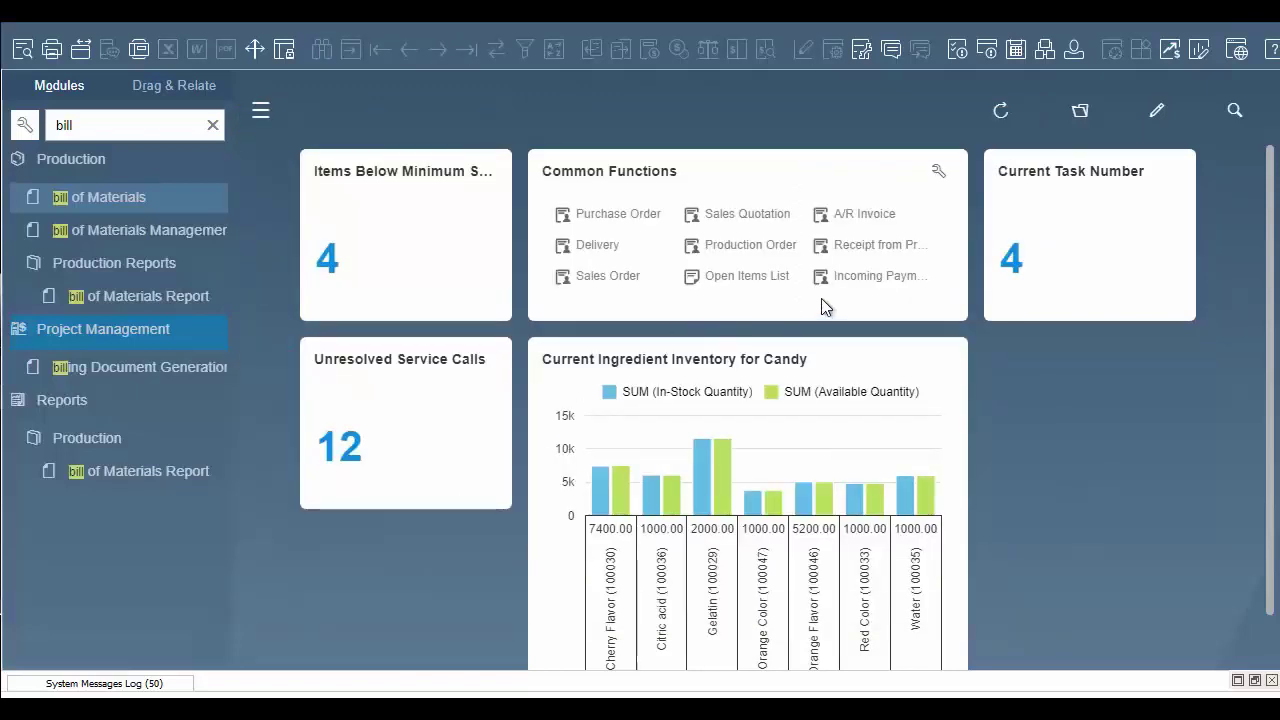
- Start a Receipt from Production and bring in the Cherry Candy (100041) production order
{"action": "left_click", "coordinate": [875, 256]}
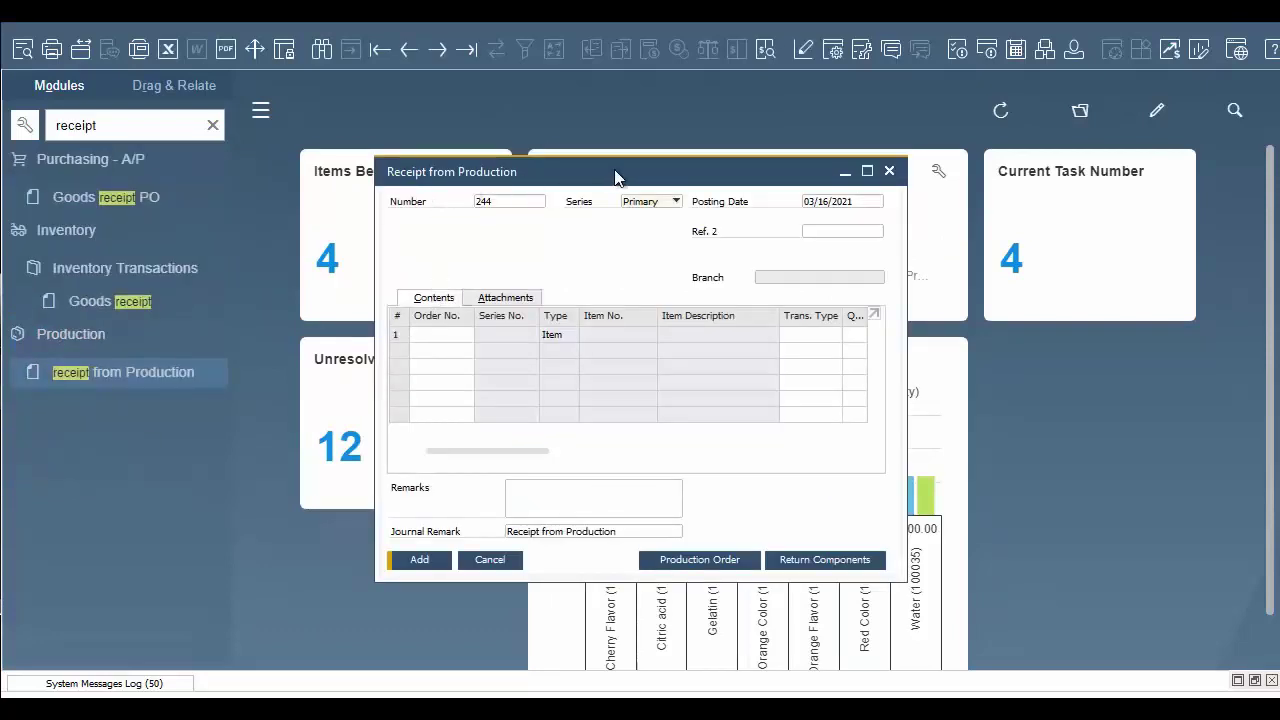
{"action": "left_click", "coordinate": [702, 562]}
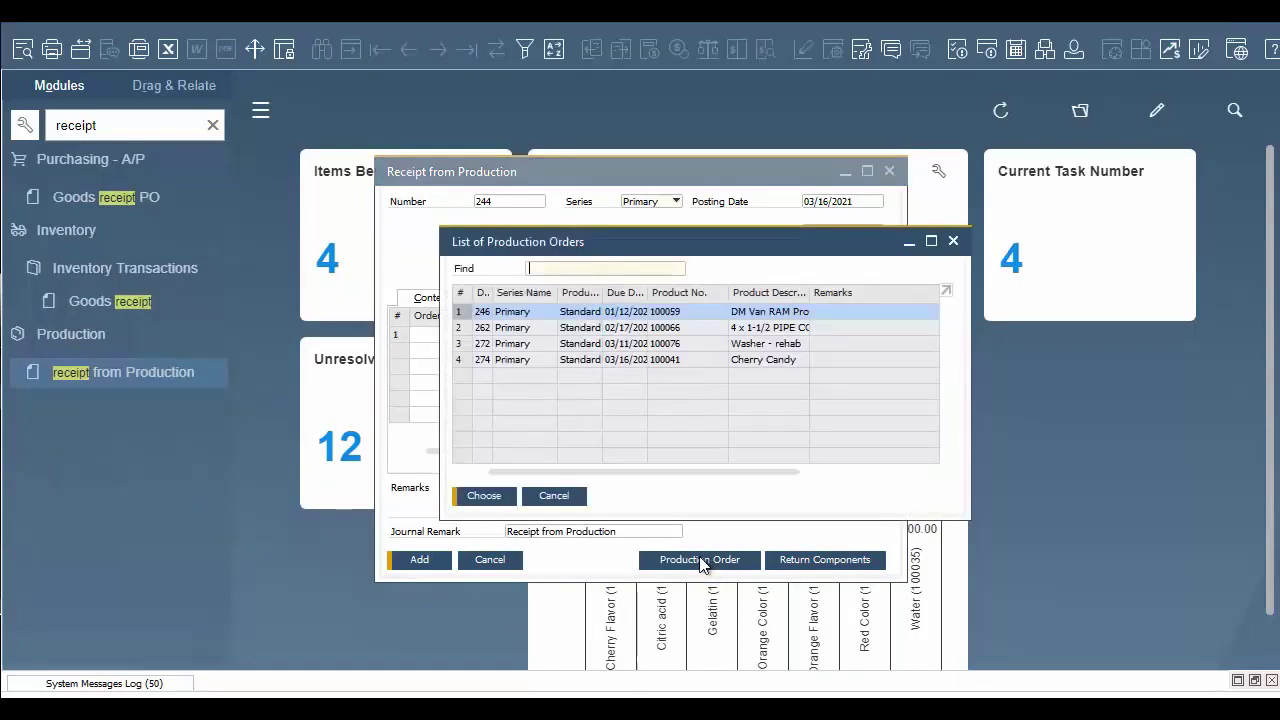
{"action": "left_click", "coordinate": [600, 360]}
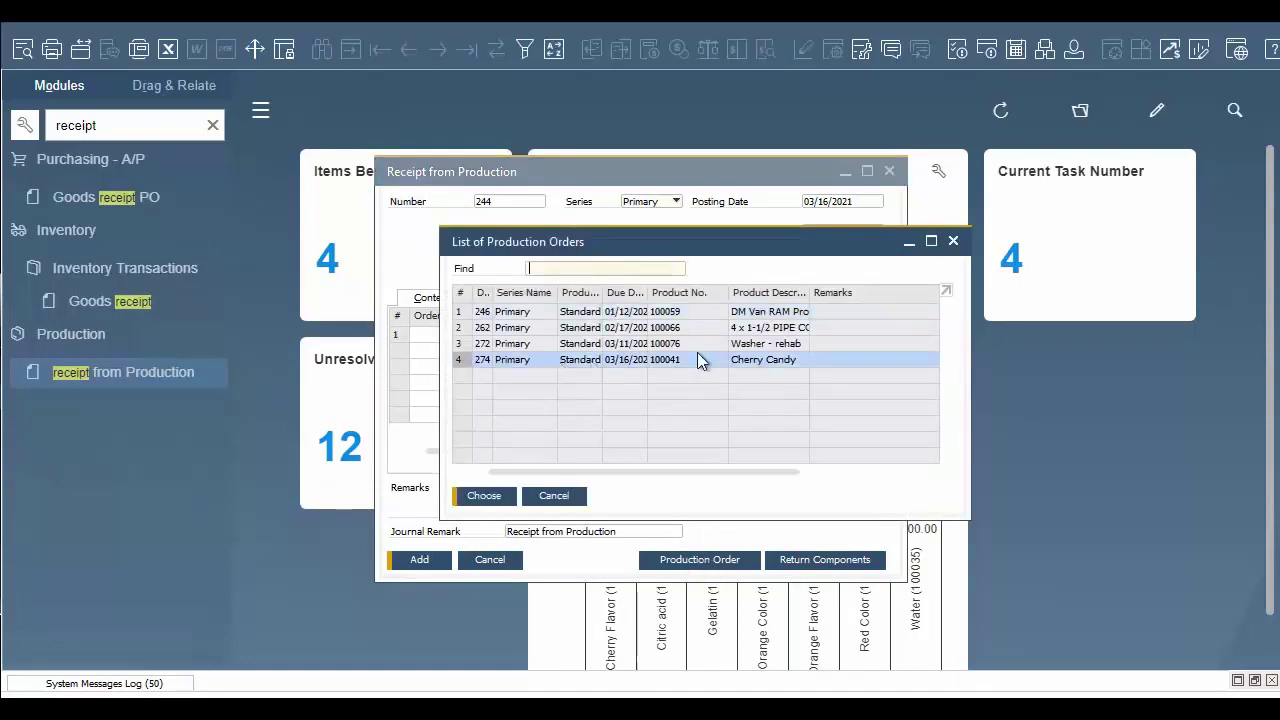
{"action": "left_click", "coordinate": [487, 497]}
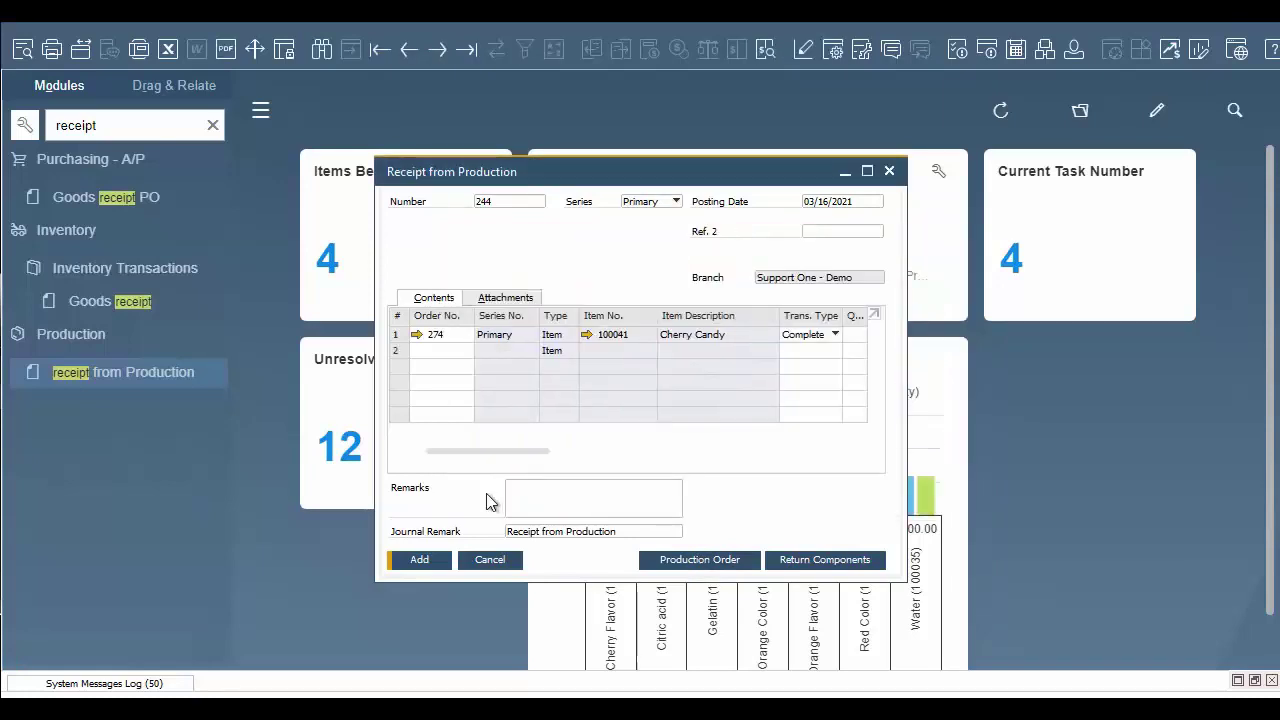
- Submit the production receipt and create batch 0101222 for the full 100 units of Cherry Candy
{"action": "left_click", "coordinate": [424, 562]}
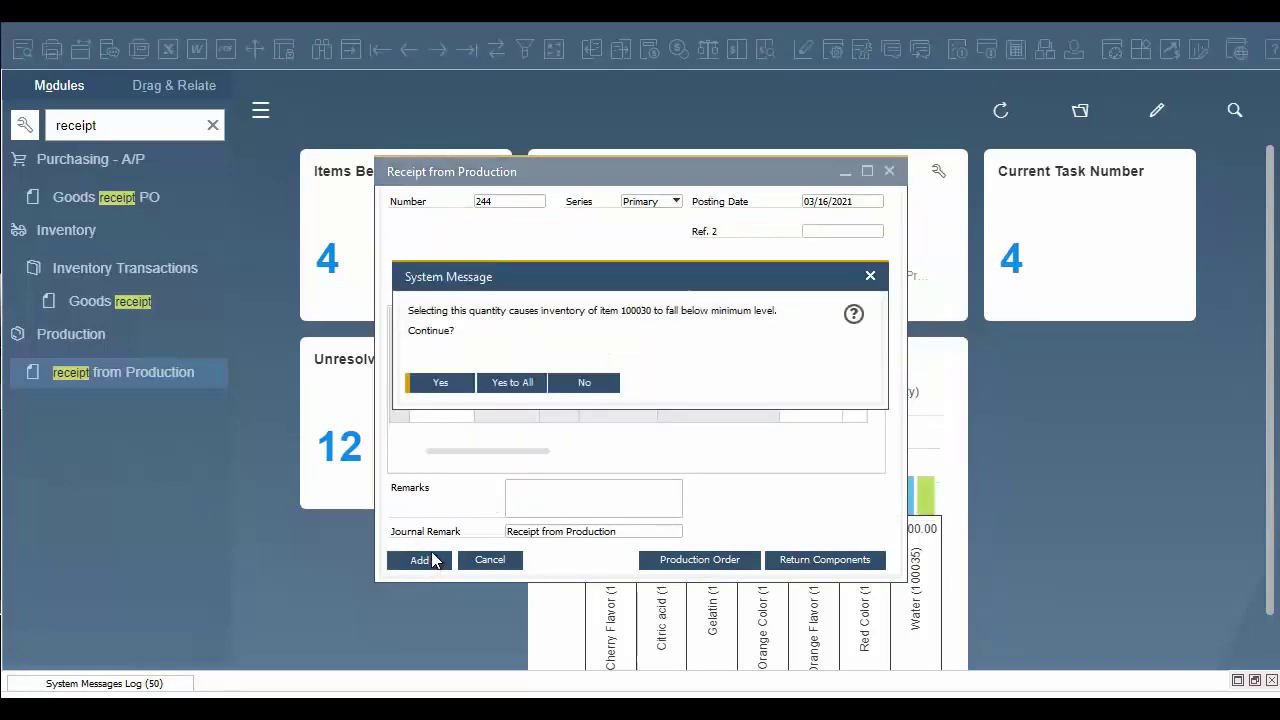
{"action": "left_click", "coordinate": [443, 384]}
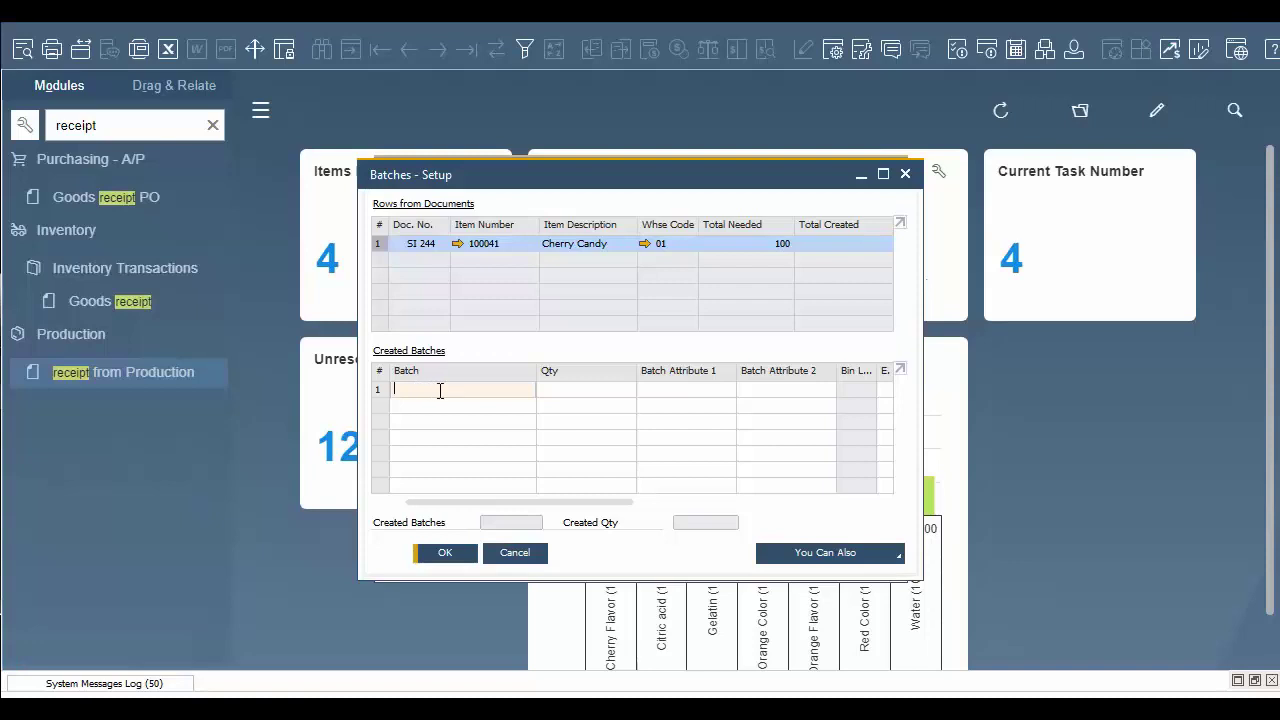
{"action": "type", "text": "0101222"}
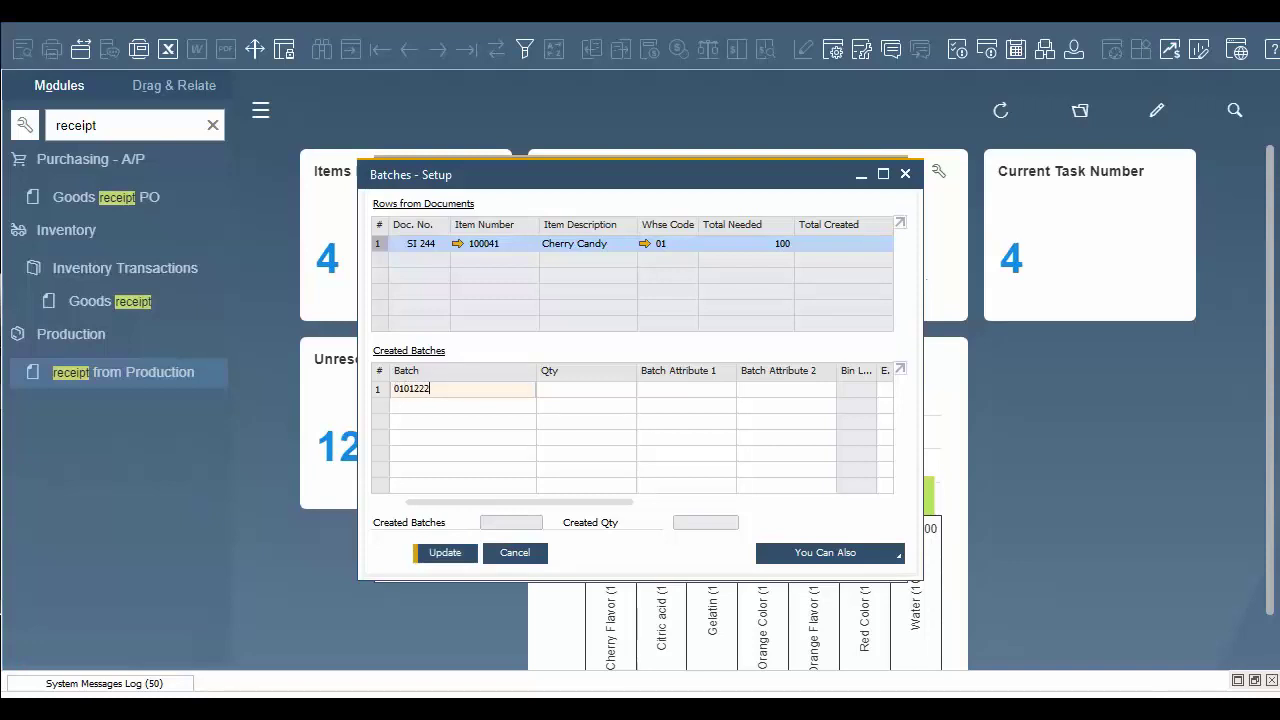
{"action": "left_click", "coordinate": [447, 552]}
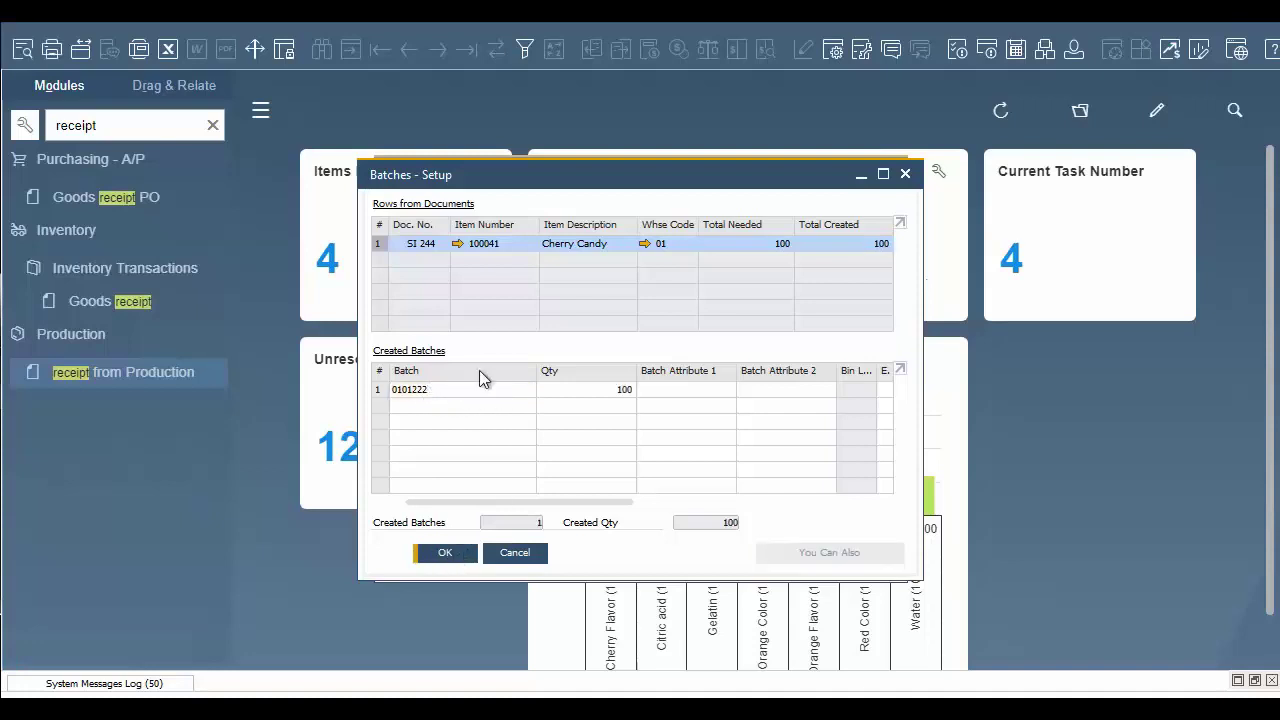
{"action": "left_click", "coordinate": [446, 553]}
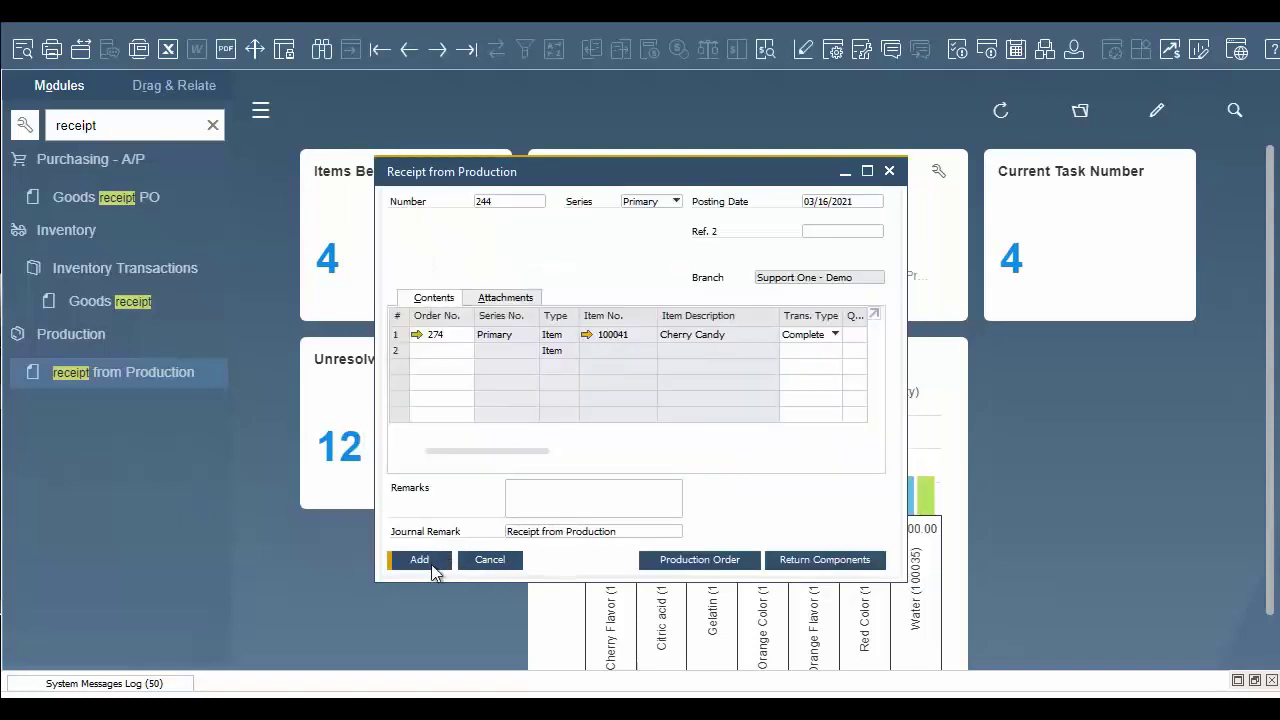
- Add the completed Receipt from Production, agreeing to post it as final, and close the receipt form
{"action": "left_click", "coordinate": [434, 565]}
{"action": "left_click", "coordinate": [445, 389]}
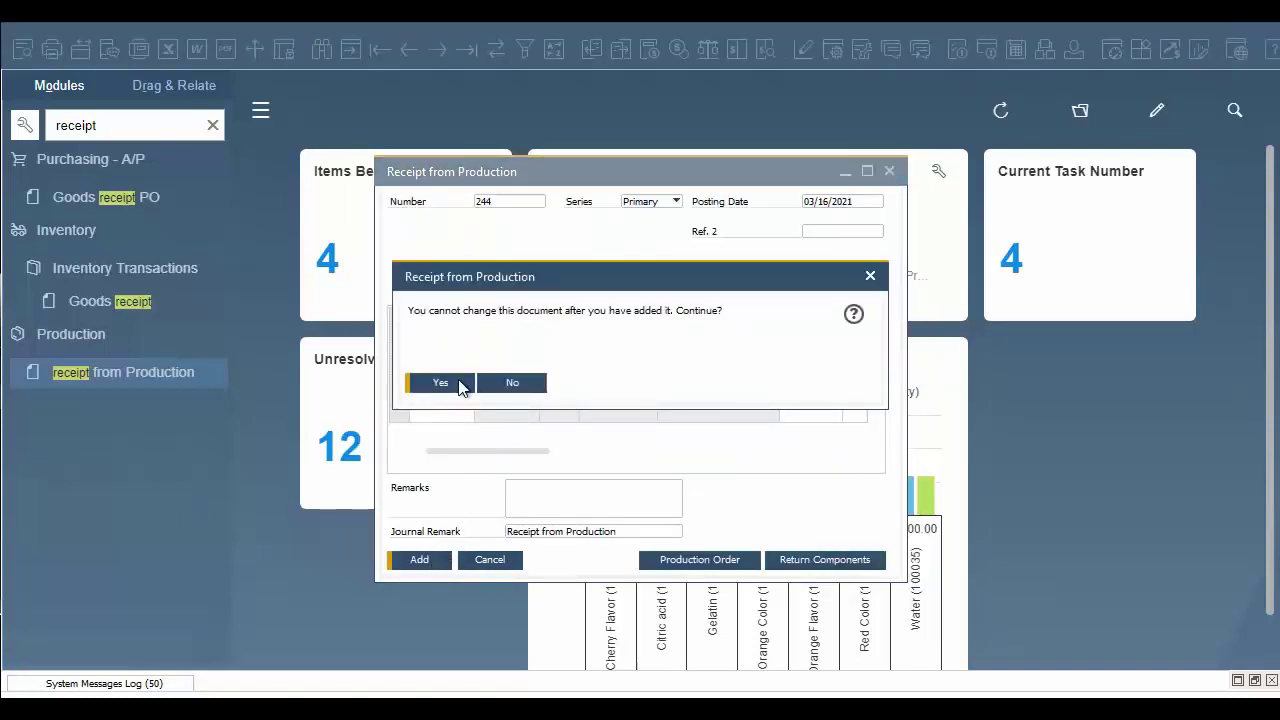
{"action": "left_click", "coordinate": [441, 384]}
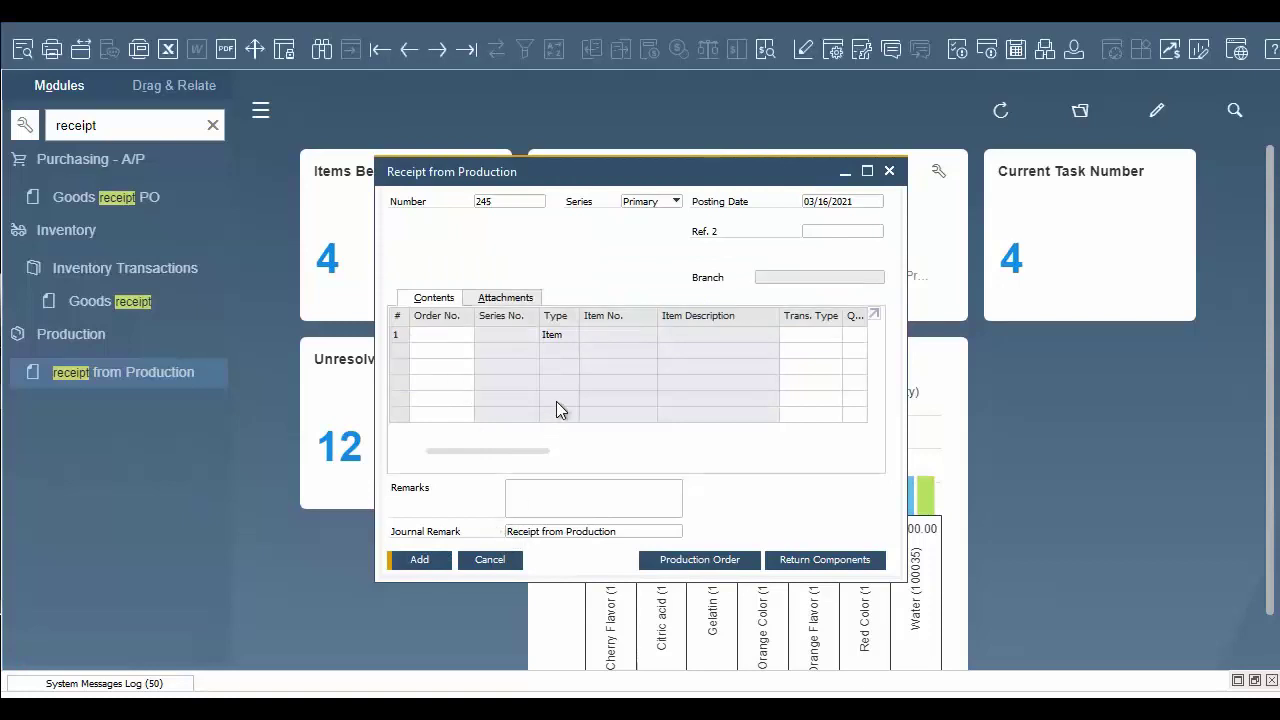
{"action": "left_click", "coordinate": [889, 172]}
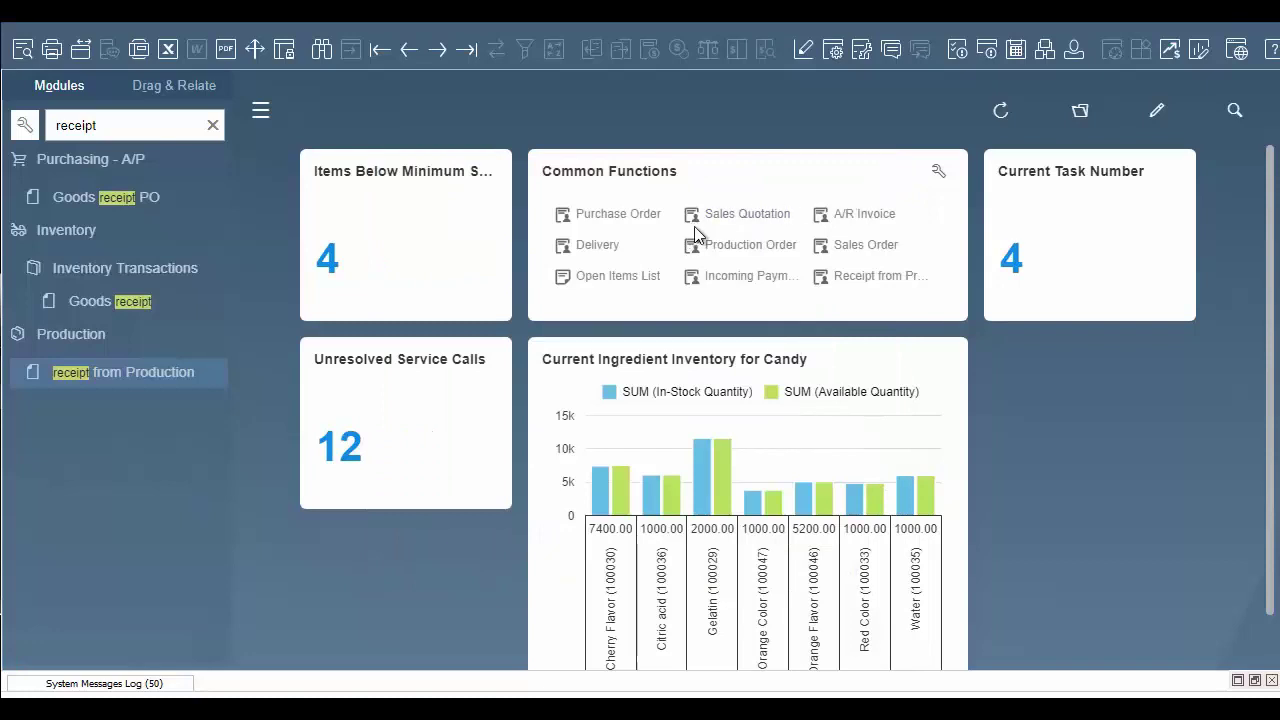
- Open Maxi-Teq's latest Cherry Candy sales order and copy it to a Delivery
{"action": "left_click", "coordinate": [864, 247]}
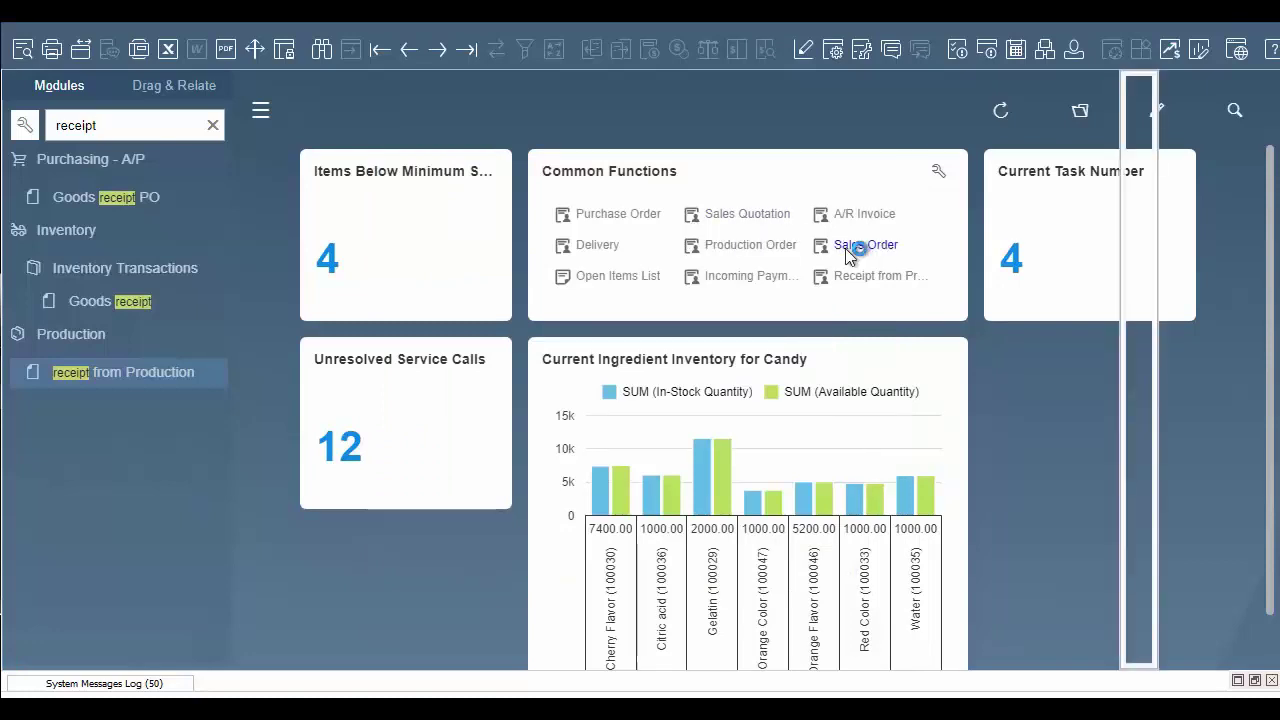
{"action": "left_click", "coordinate": [409, 49]}
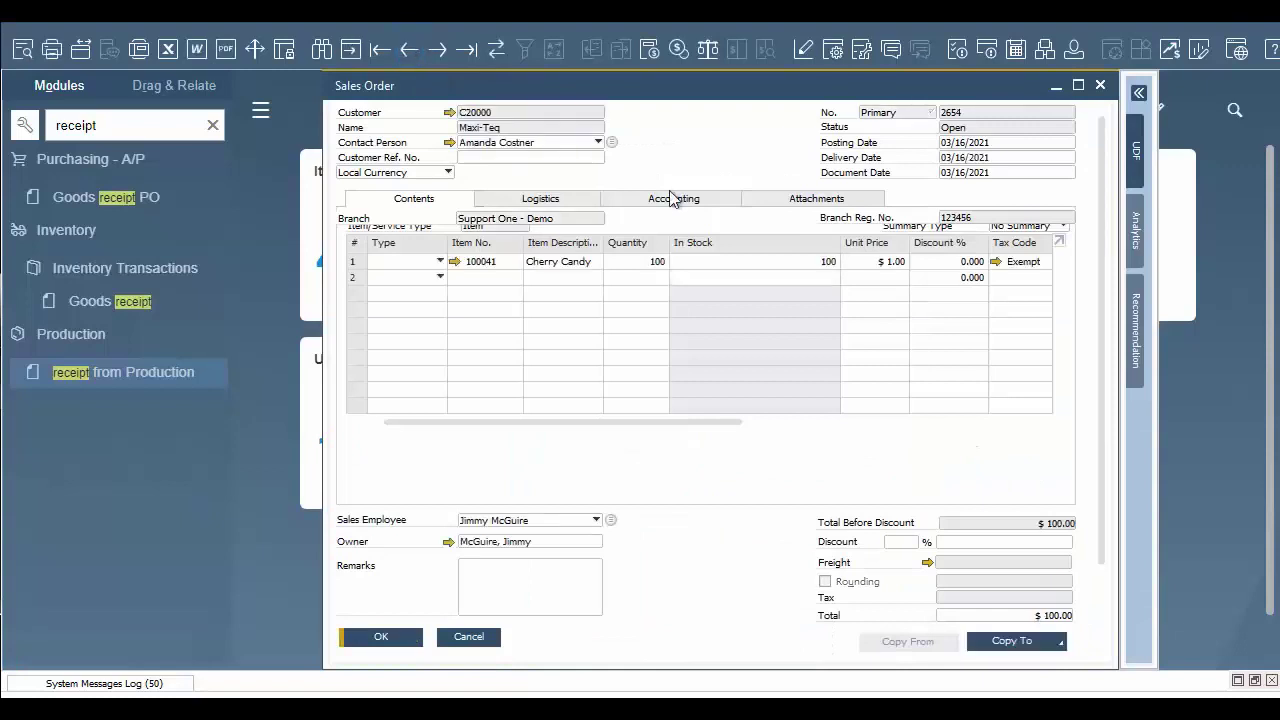
{"action": "mouse_move", "coordinate": [1100, 187]}
{"action": "left_mouse_down"}
{"action": "mouse_move", "coordinate": [1108, 268]}
{"action": "mouse_move", "coordinate": [1104, 200]}
{"action": "left_mouse_up"}
{"action": "scroll", "coordinate": [1104, 193], "scroll_direction": "up", "scroll_amount": 2}
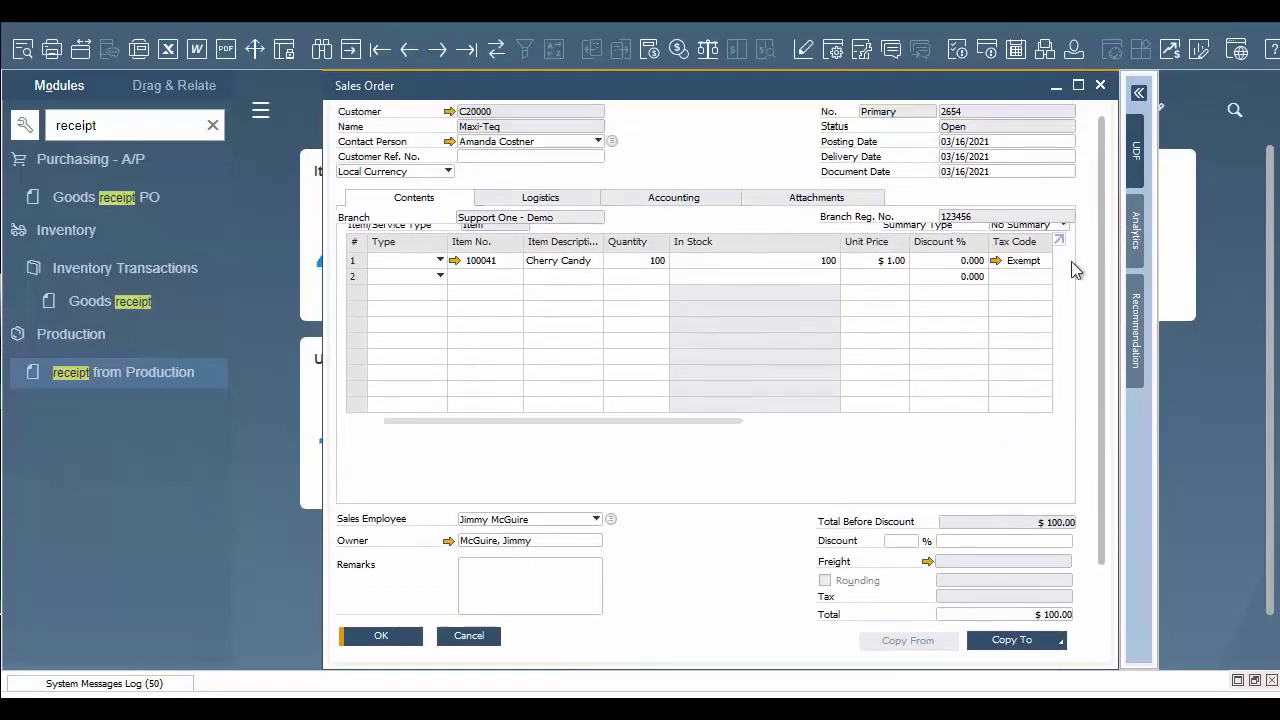
{"action": "left_click", "coordinate": [1040, 641]}
{"action": "left_click", "coordinate": [1015, 582]}
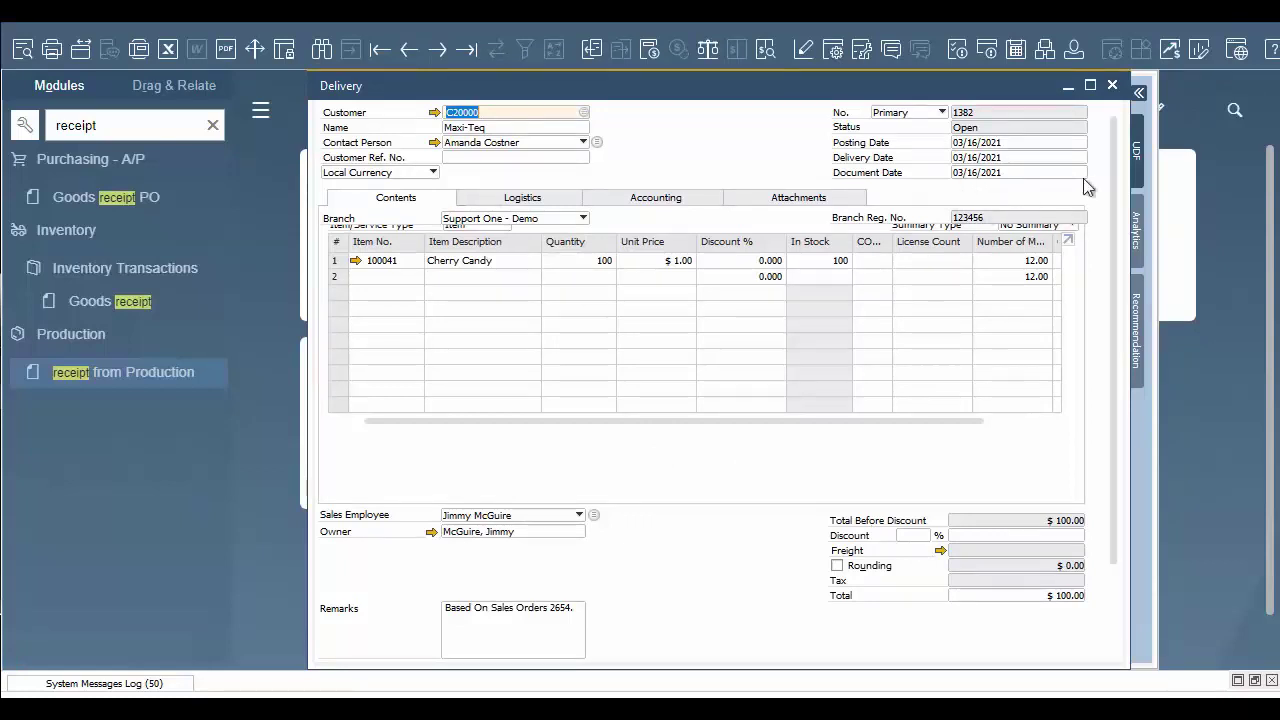
- Auto-select batch 0101222 for the 100 units of Cherry Candy and add the Delivery, agreeing to post it as final
{"action": "left_click_drag", "start_coordinate": [1115, 152], "coordinate": [1098, 198]}
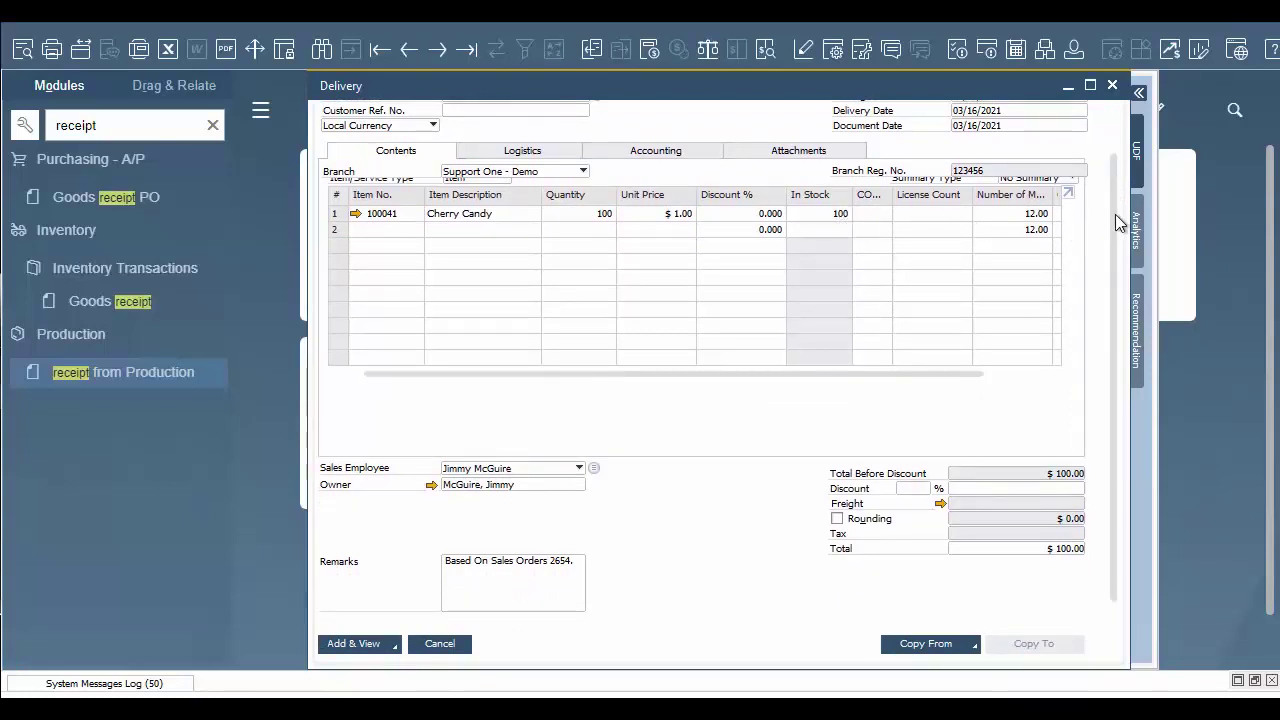
{"action": "left_click_drag", "start_coordinate": [1112, 231], "coordinate": [987, 278]}
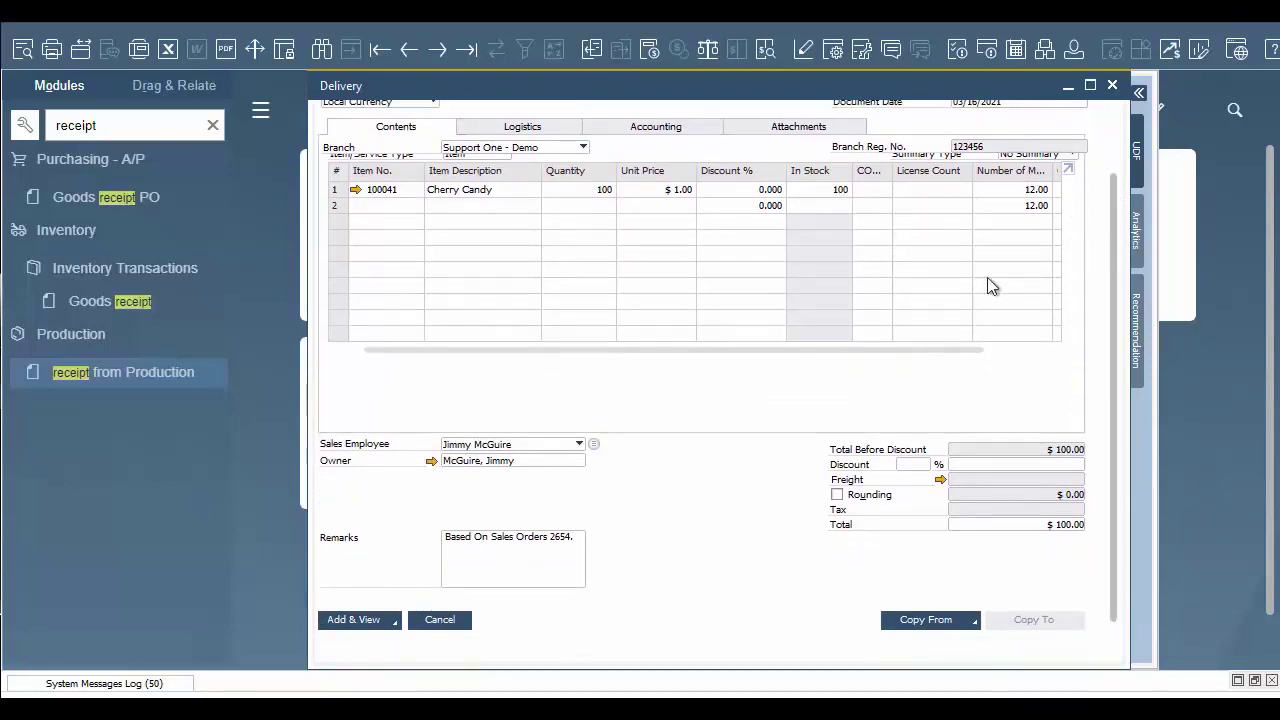
{"action": "left_click", "coordinate": [370, 621]}
{"action": "left_click", "coordinate": [443, 383]}
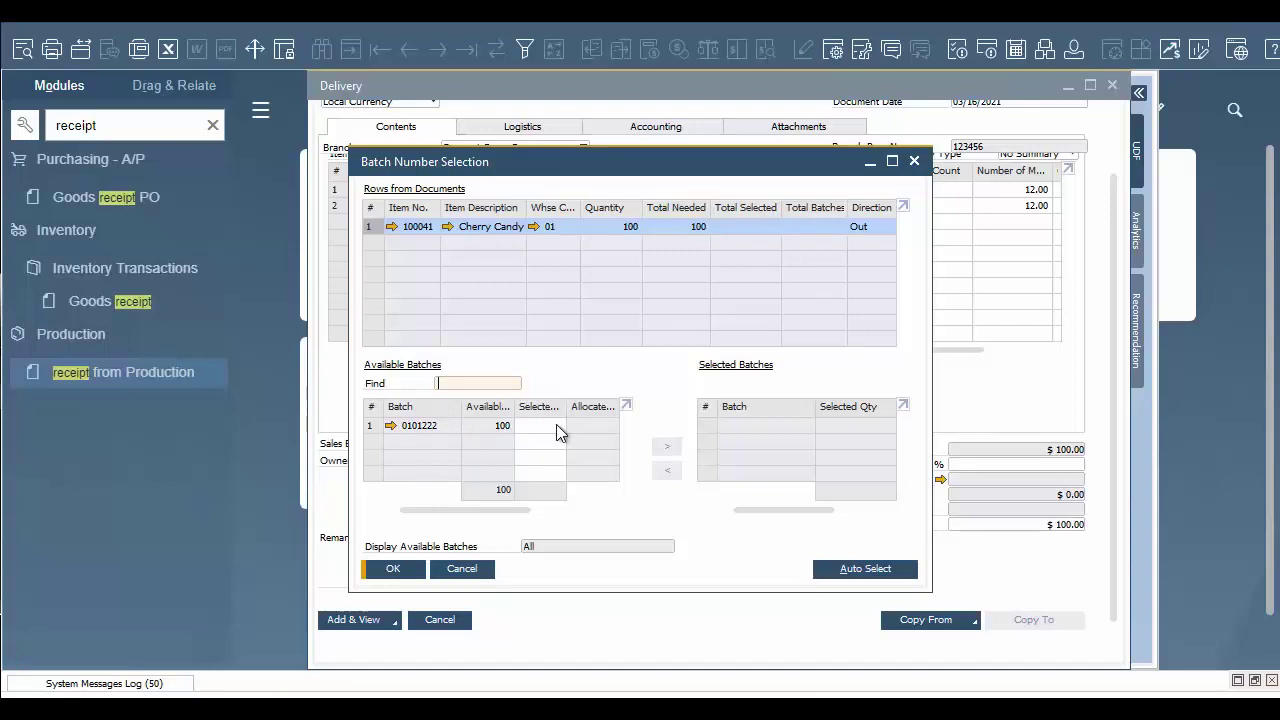
{"action": "left_click", "coordinate": [874, 574]}
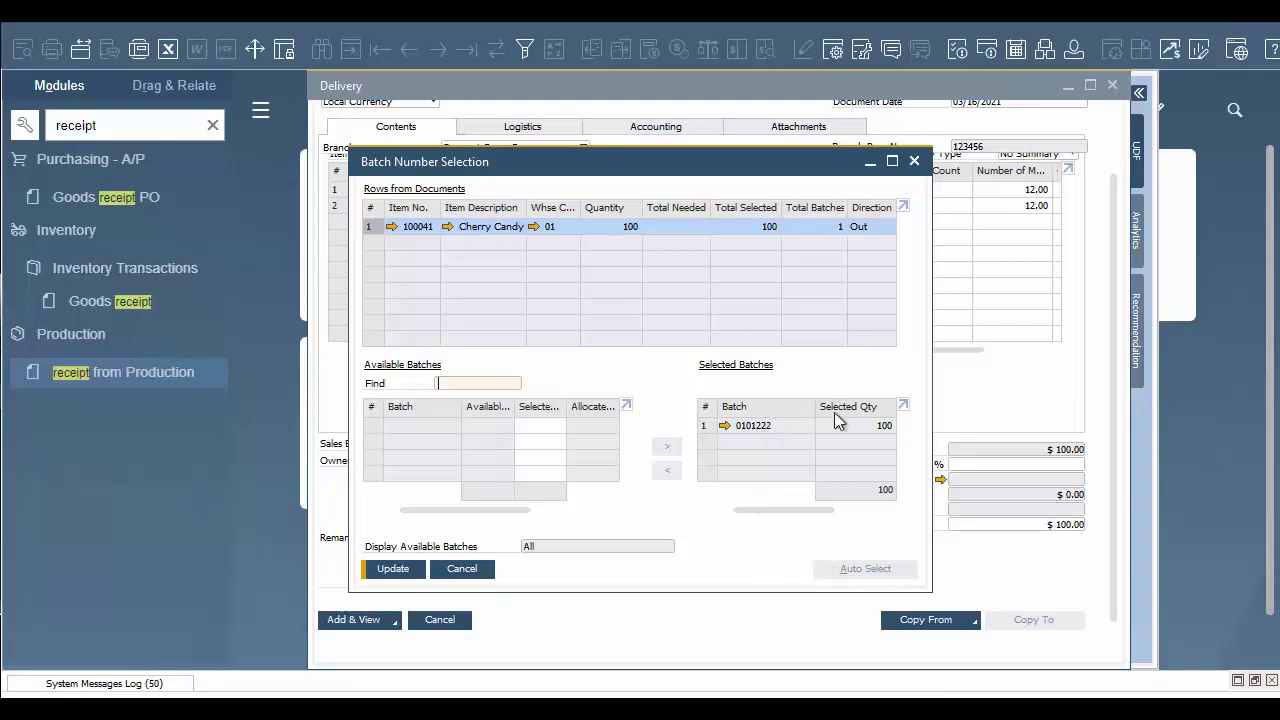
{"action": "left_click", "coordinate": [417, 576]}
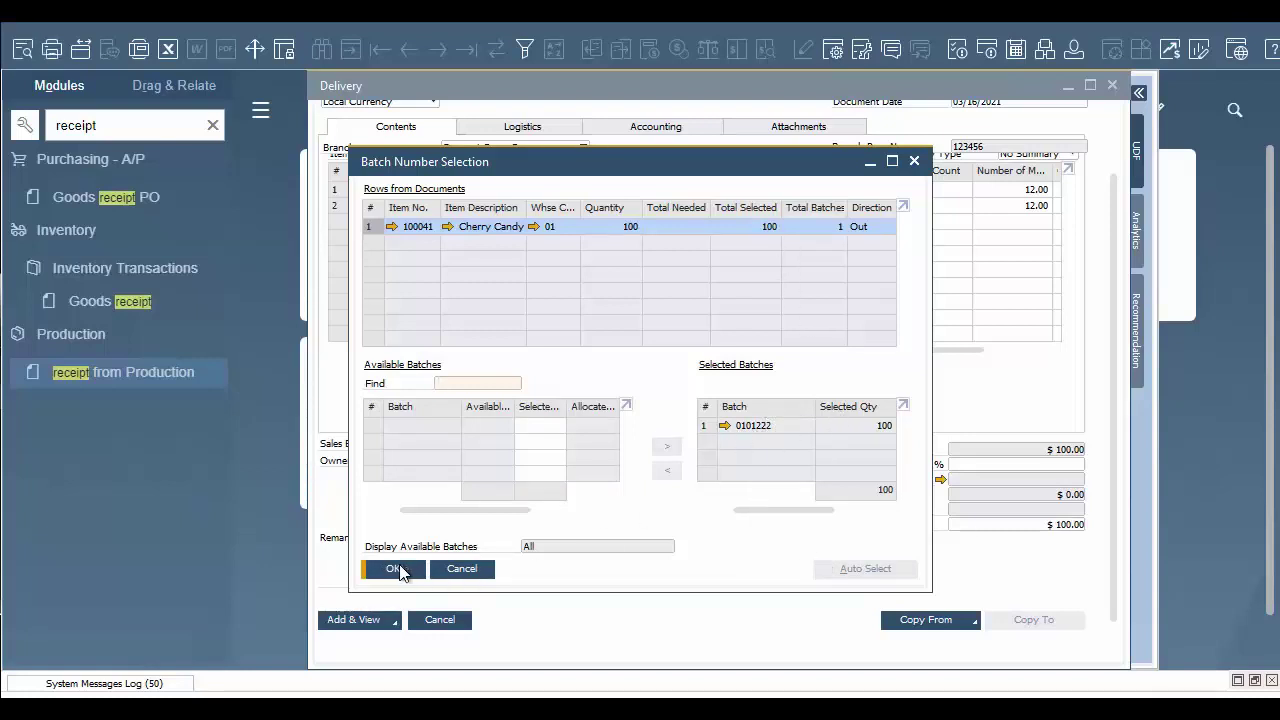
{"action": "left_click", "coordinate": [393, 572]}
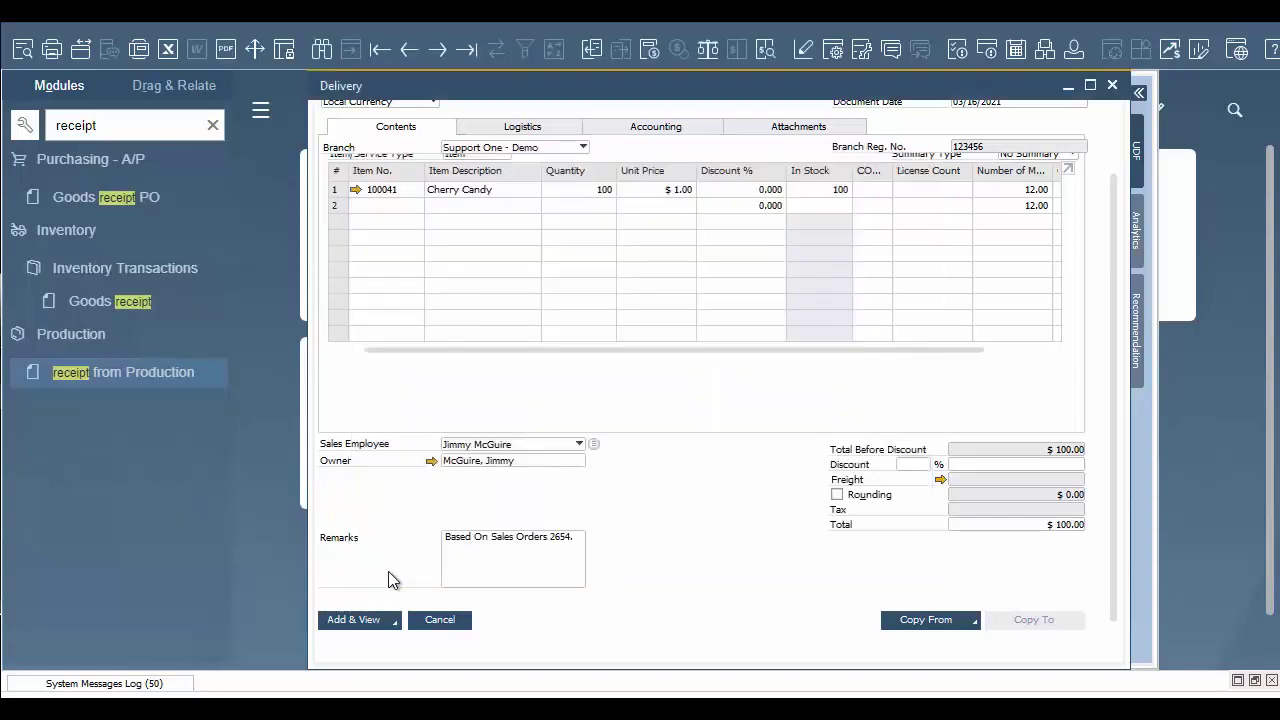
{"action": "left_click", "coordinate": [355, 622]}
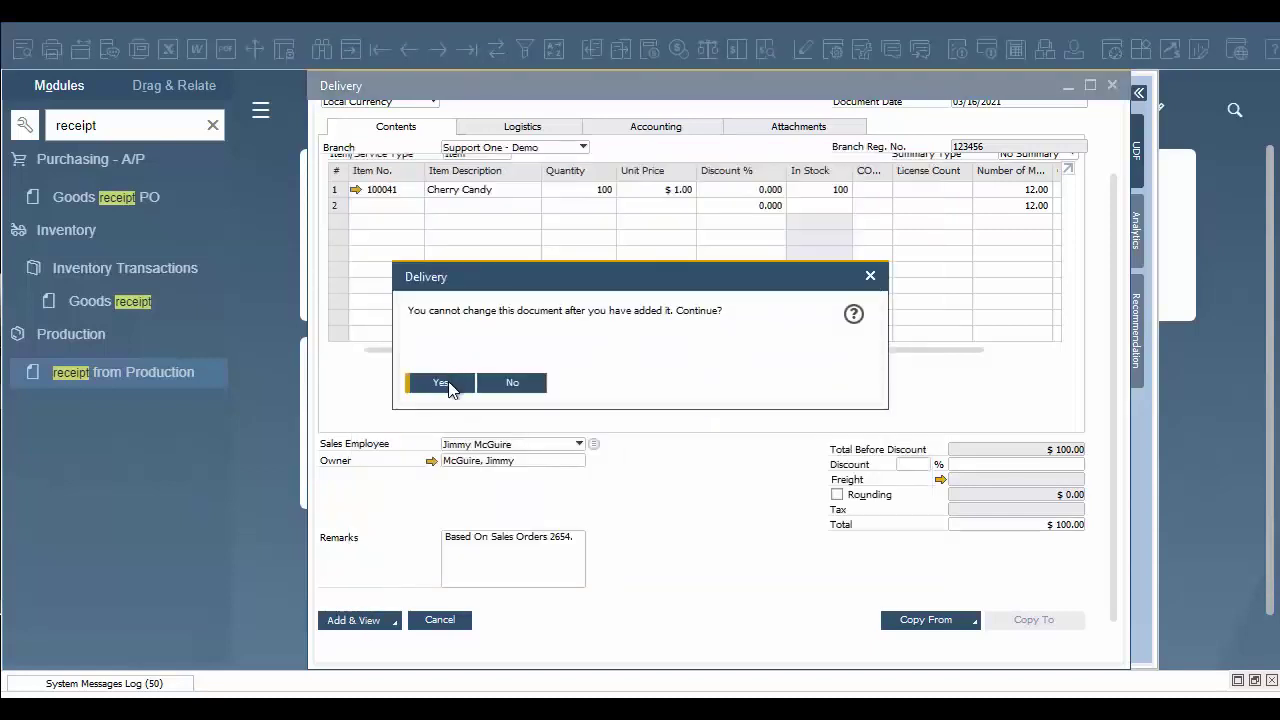
{"action": "left_click", "coordinate": [449, 388]}
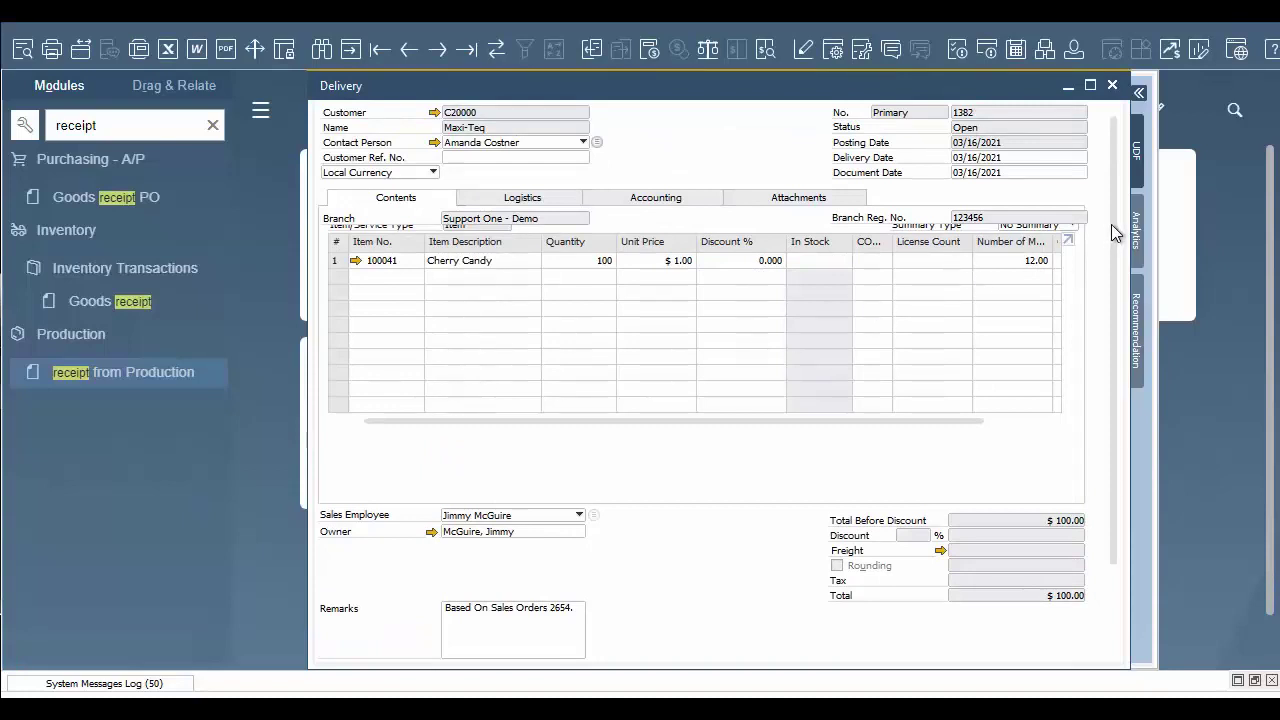
- Copy the Cherry Candy delivery to an A/R Invoice and add the invoice, agreeing to post it as final
{"action": "scroll", "coordinate": [1111, 259], "scroll_direction": "down", "scroll_amount": 3}
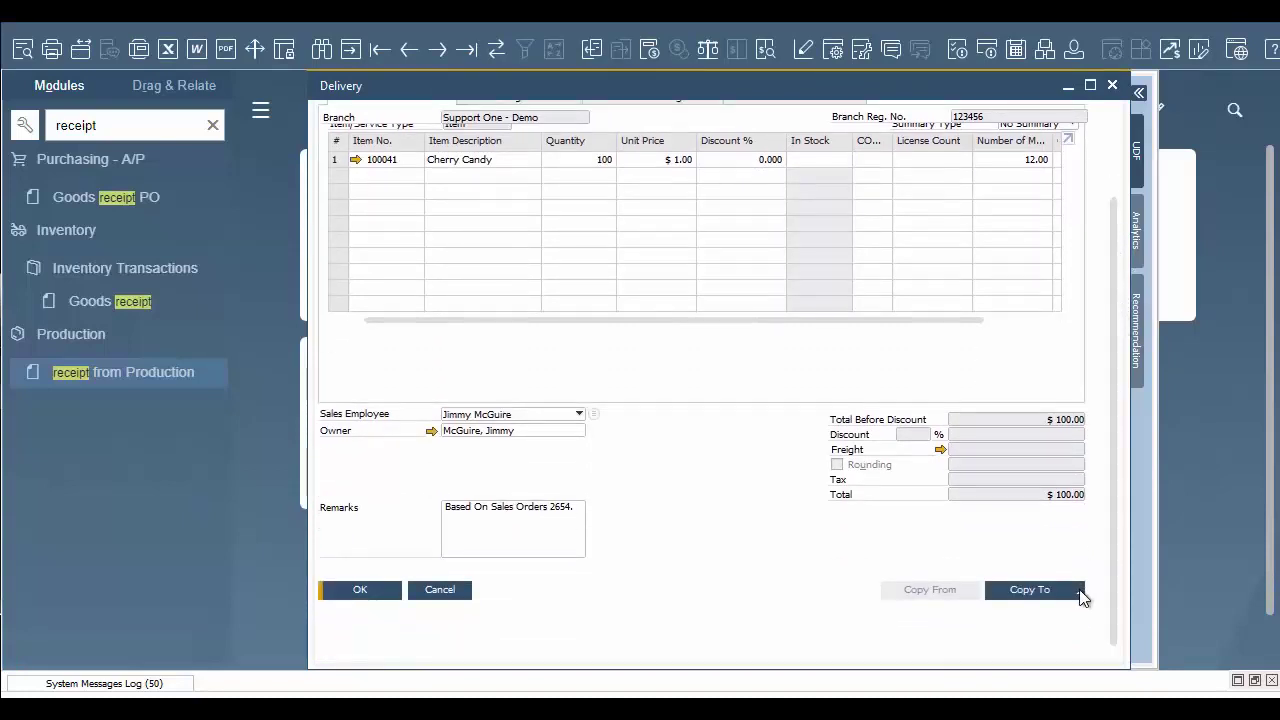
{"action": "left_click", "coordinate": [1080, 591]}
{"action": "left_click", "coordinate": [1040, 643]}
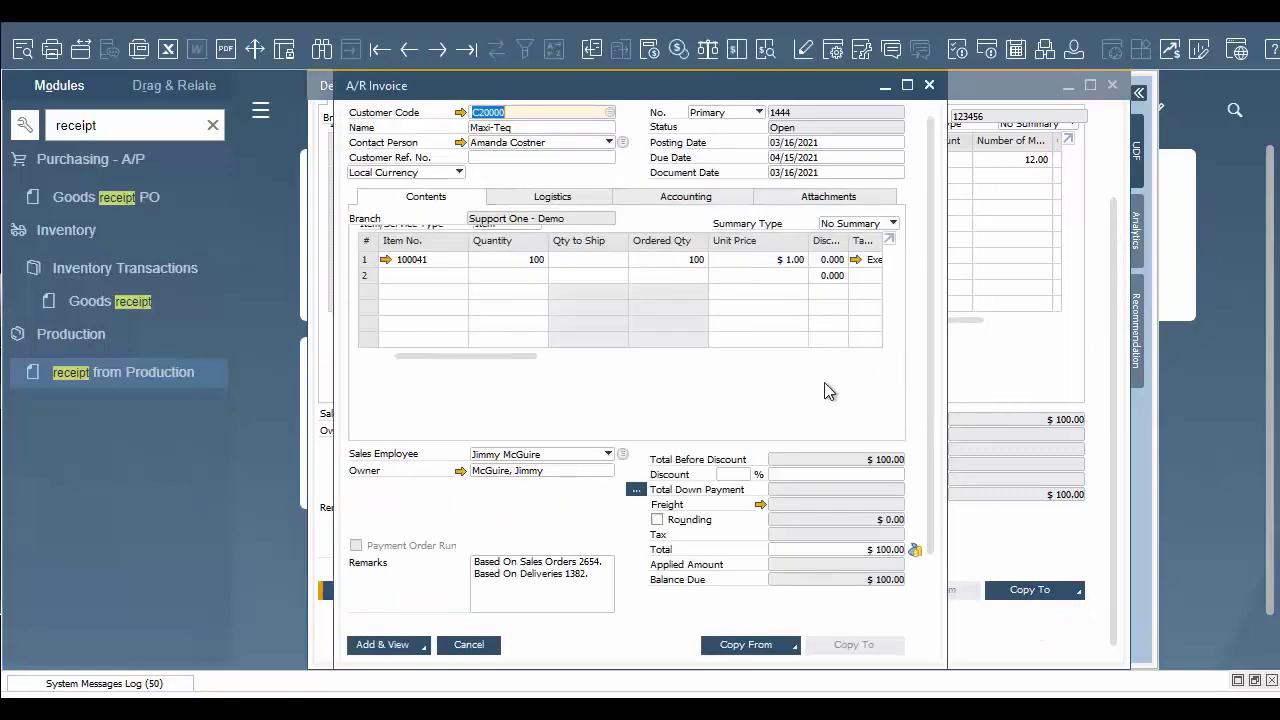
{"action": "left_click", "coordinate": [398, 646]}
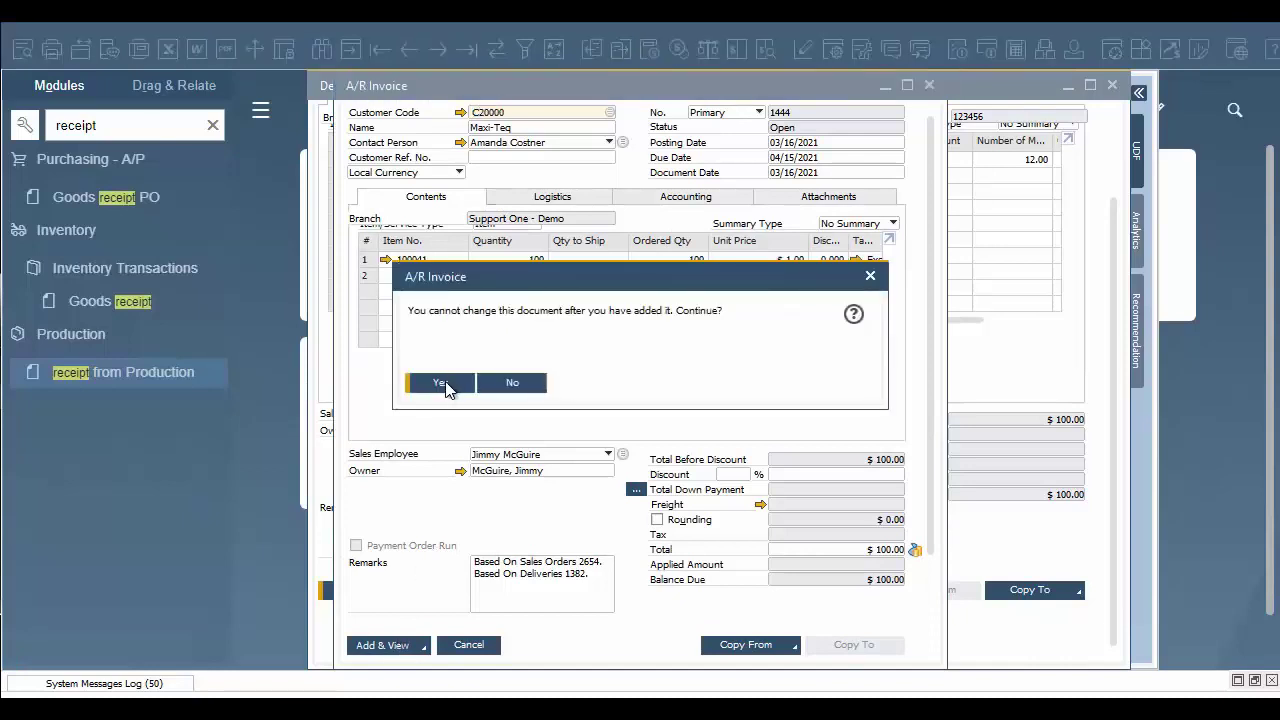
{"action": "left_click", "coordinate": [442, 384]}
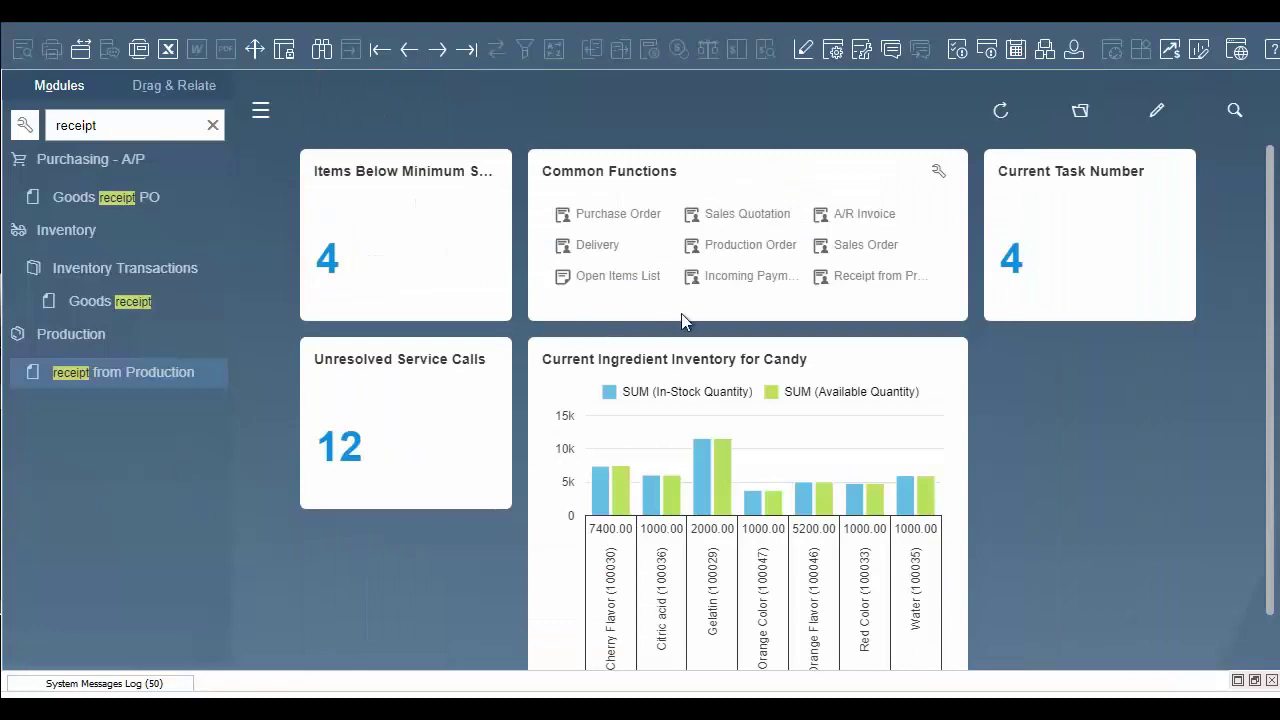
- Start an Incoming Payment and choose Maxi-Teq (C20000) as the paying customer
{"action": "left_click", "coordinate": [735, 288]}
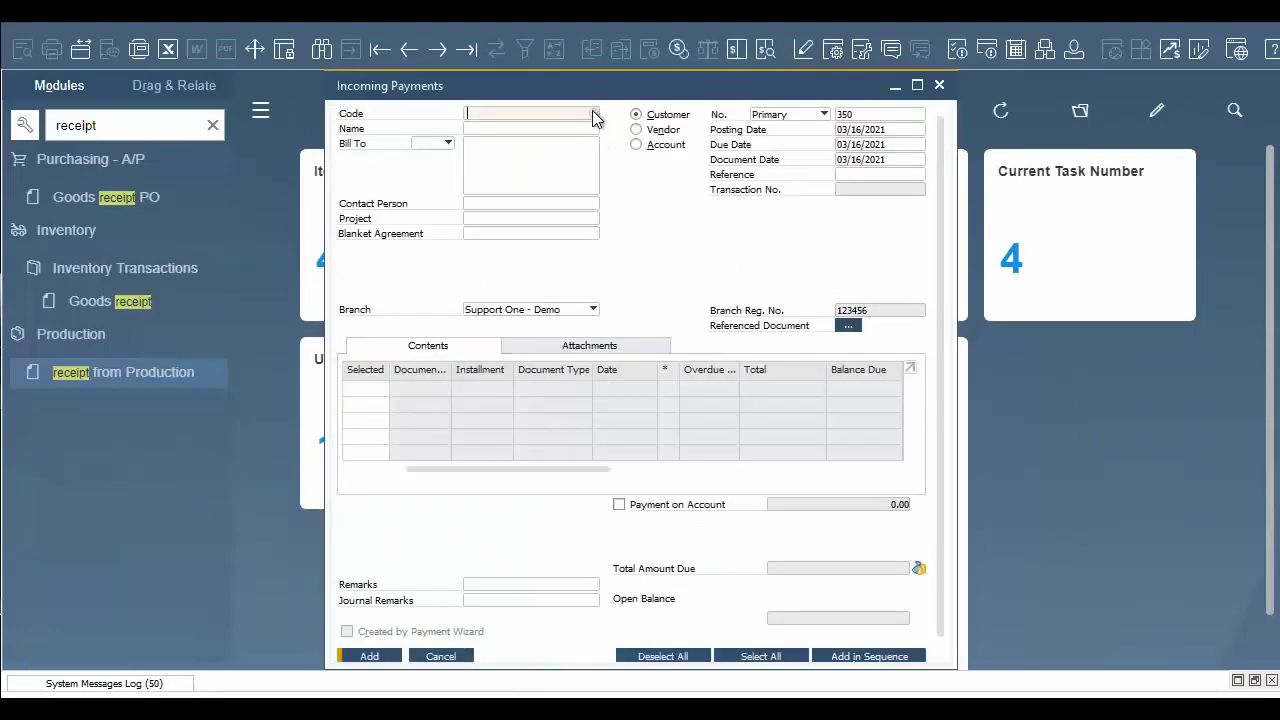
{"action": "left_click", "coordinate": [593, 115]}
{"action": "left_click", "coordinate": [590, 323]}
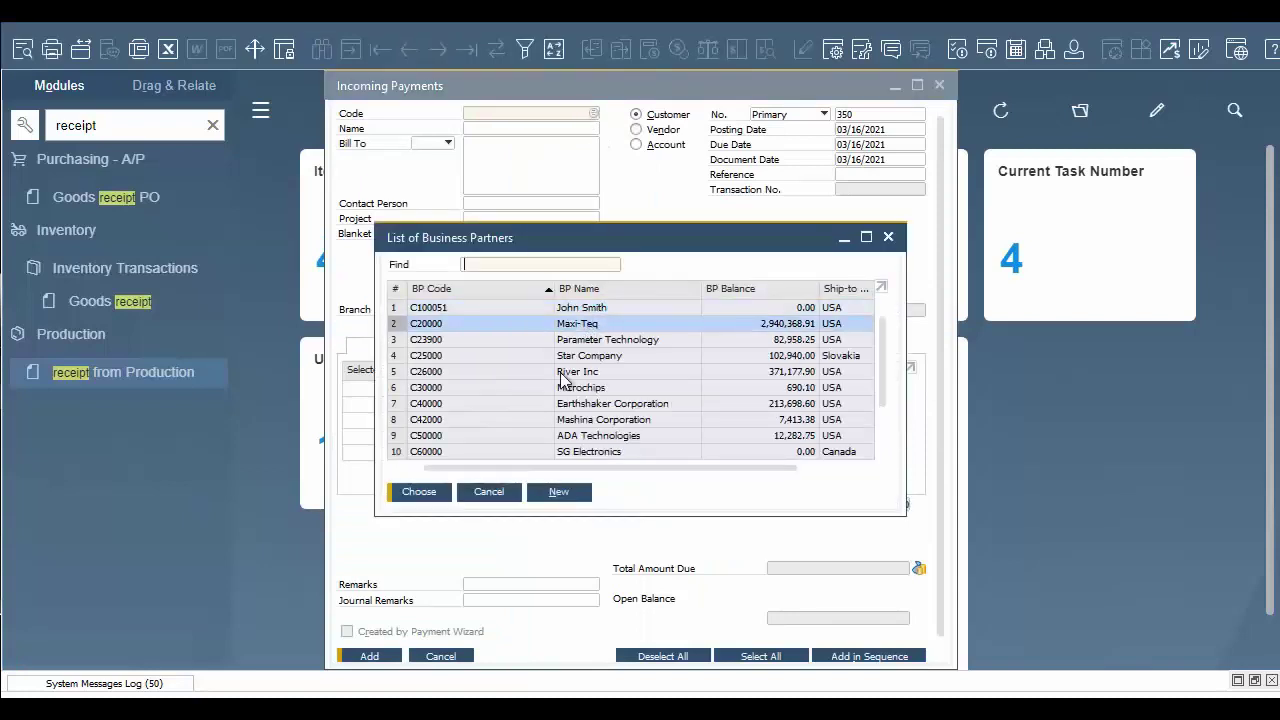
{"action": "left_click", "coordinate": [419, 492]}
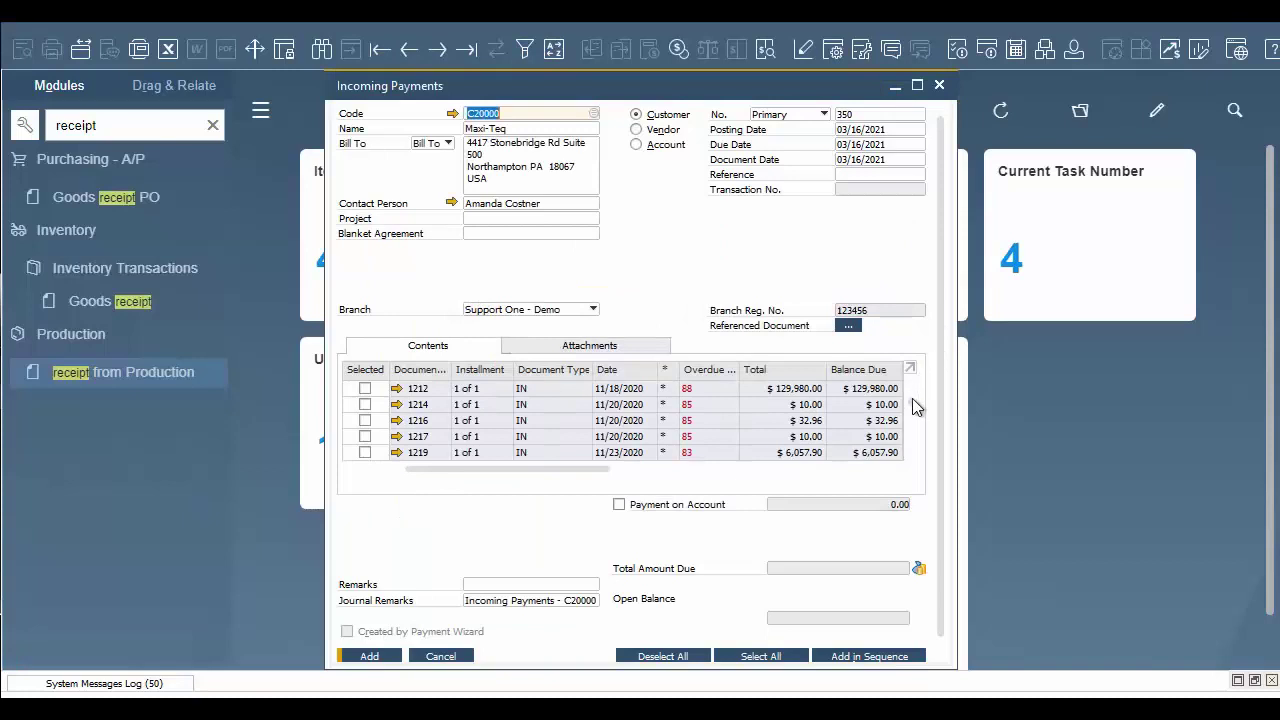
- Review Maxi-Teq's $100.00 invoice dated 03/16/2021 and mark it for payment
{"action": "left_click_drag", "start_coordinate": [912, 398], "coordinate": [912, 477]}
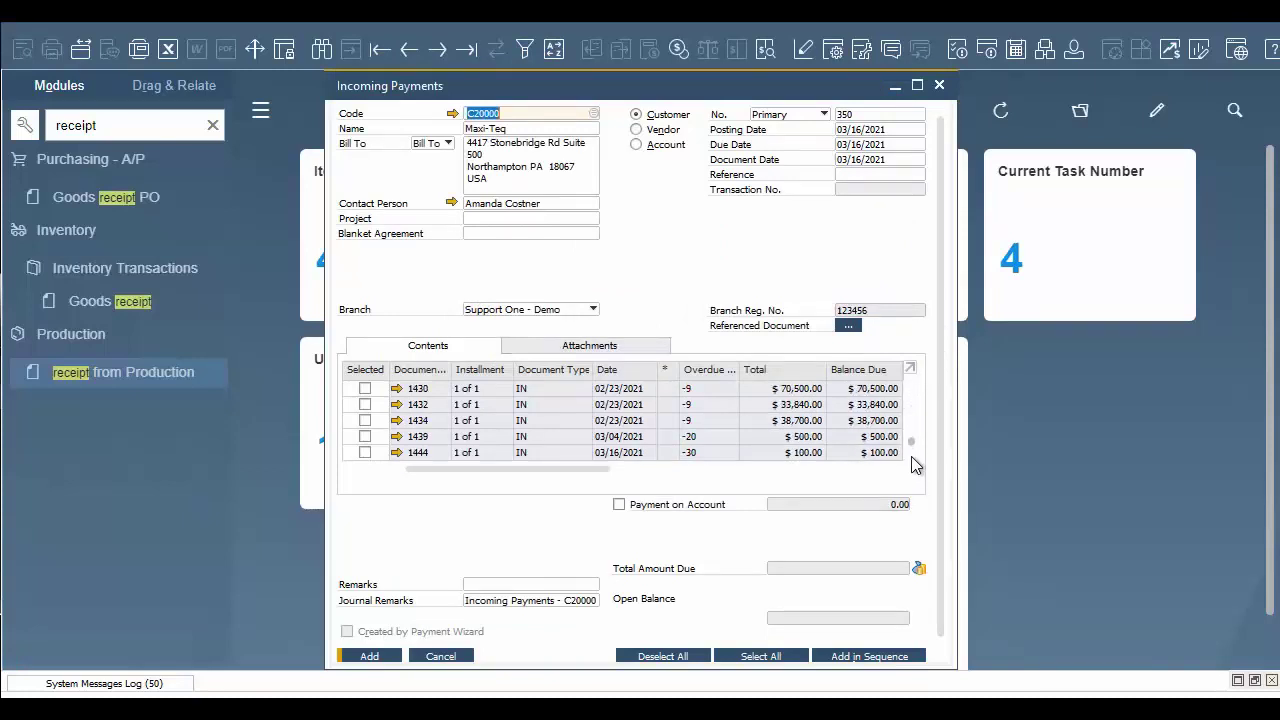
{"action": "left_click", "coordinate": [397, 453]}
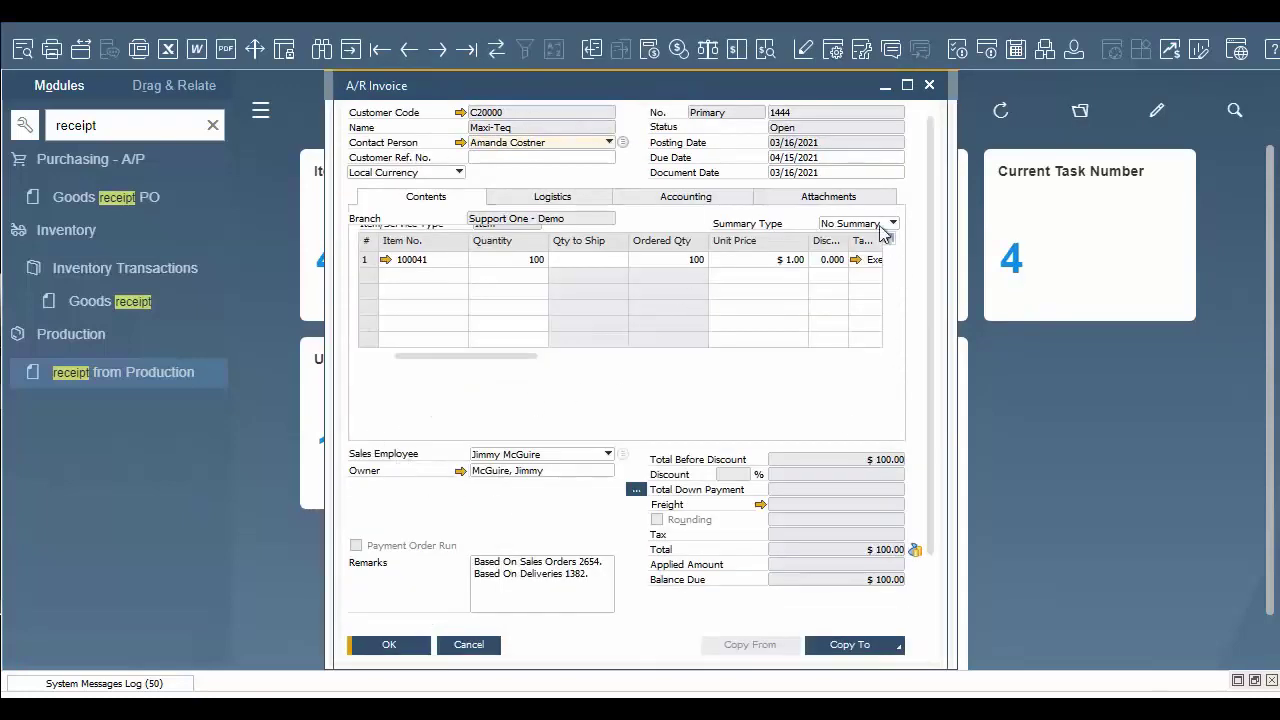
{"action": "left_click", "coordinate": [929, 86]}
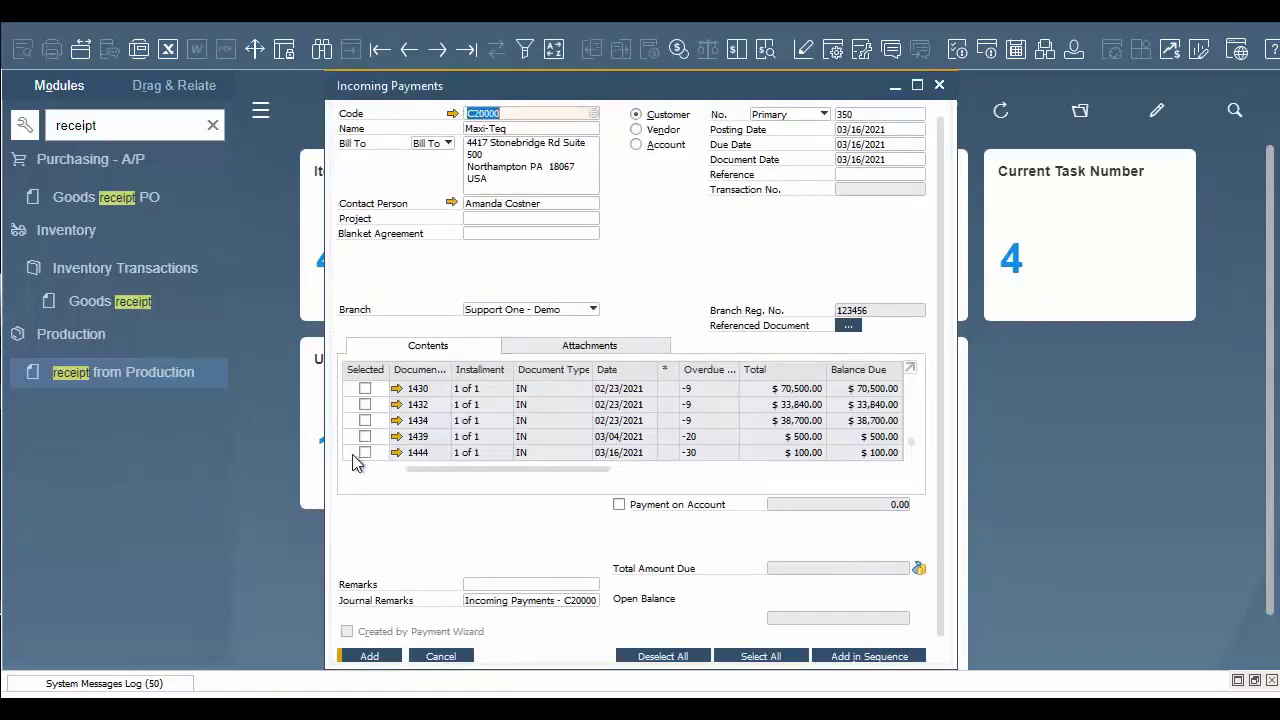
{"action": "left_click", "coordinate": [365, 453]}
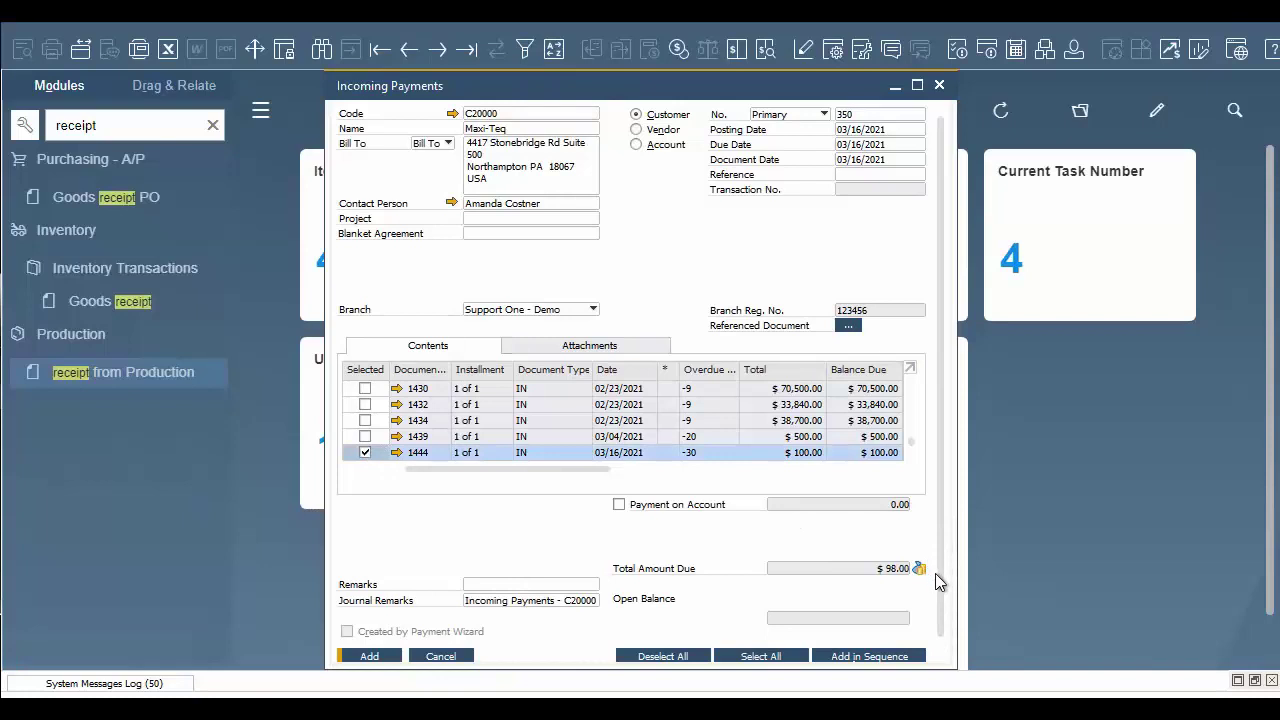
- Set the payment means to a check for an amount of 98
{"action": "scroll", "coordinate": [936, 576], "scroll_direction": "down", "scroll_amount": 1}
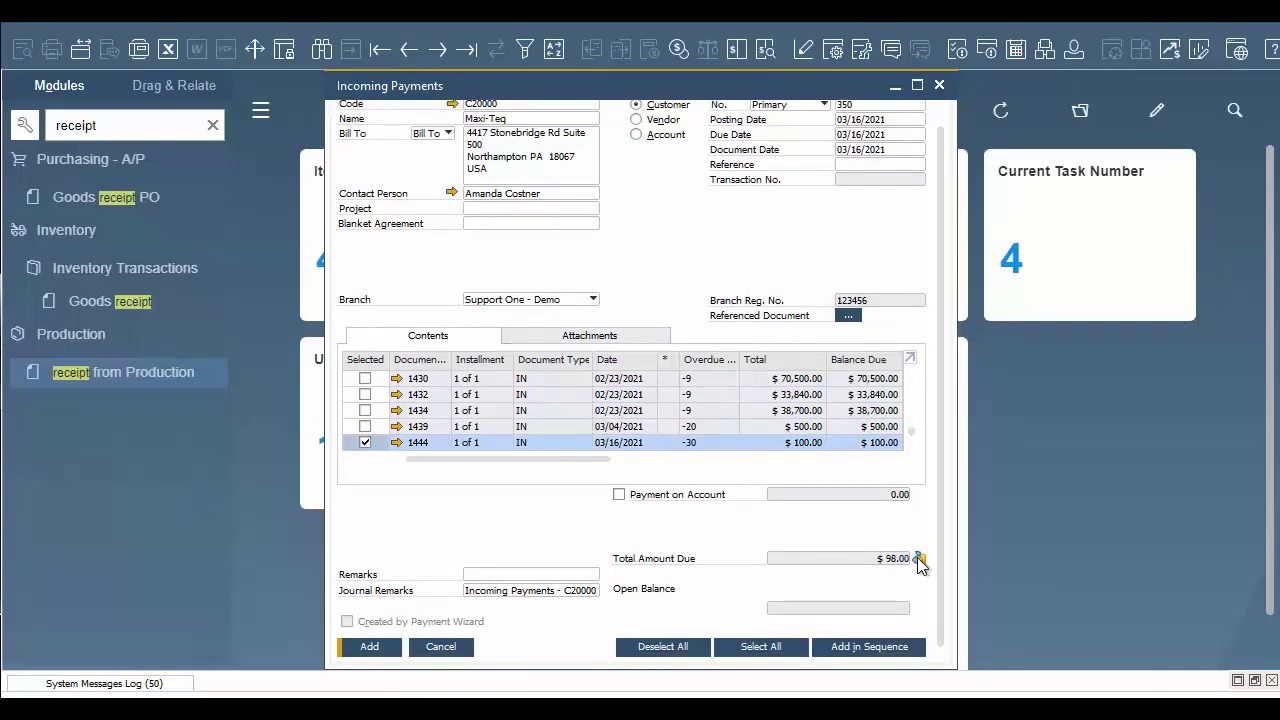
{"action": "left_click", "coordinate": [918, 559]}
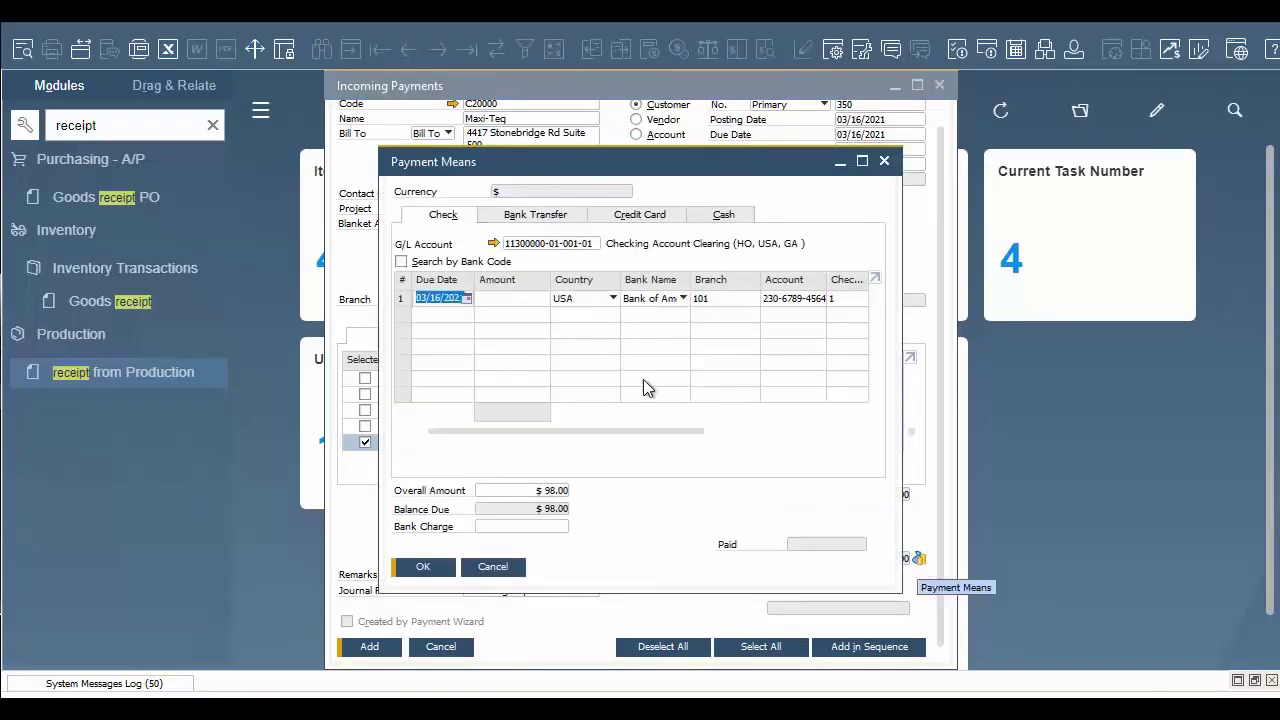
{"action": "left_click", "coordinate": [521, 300]}
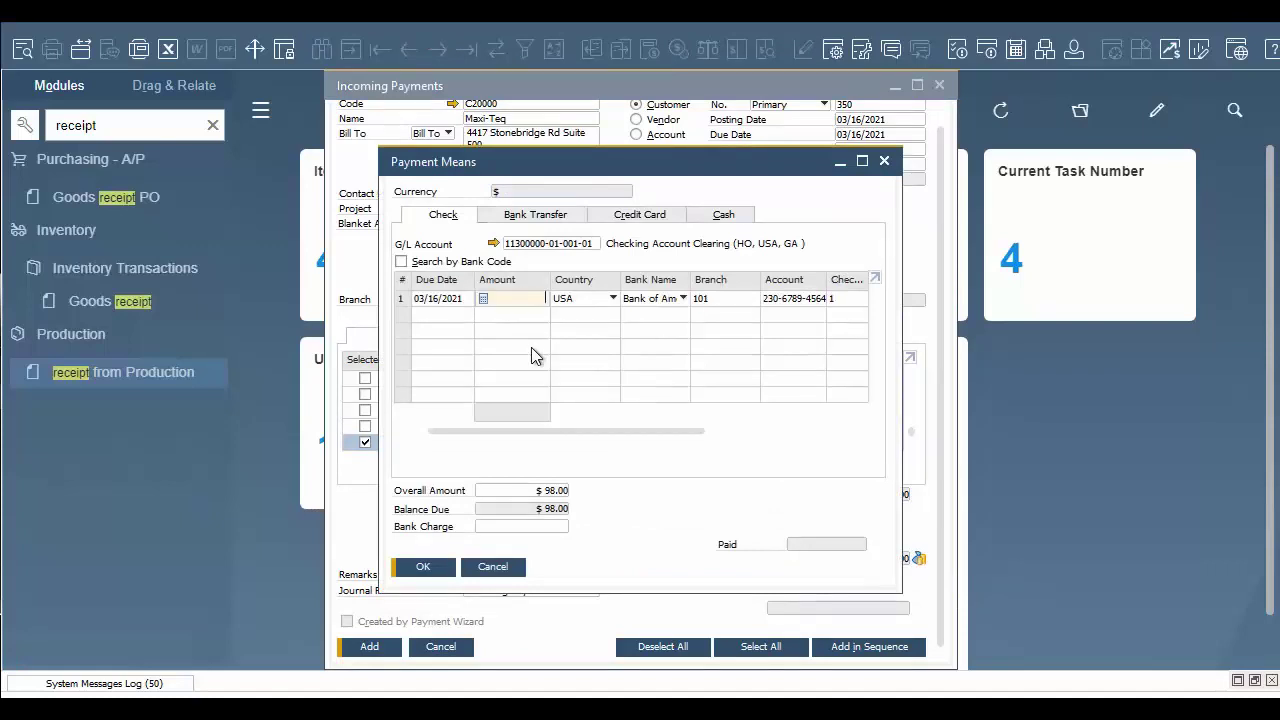
{"action": "type", "text": "98"}
{"action": "left_click", "coordinate": [423, 567]}
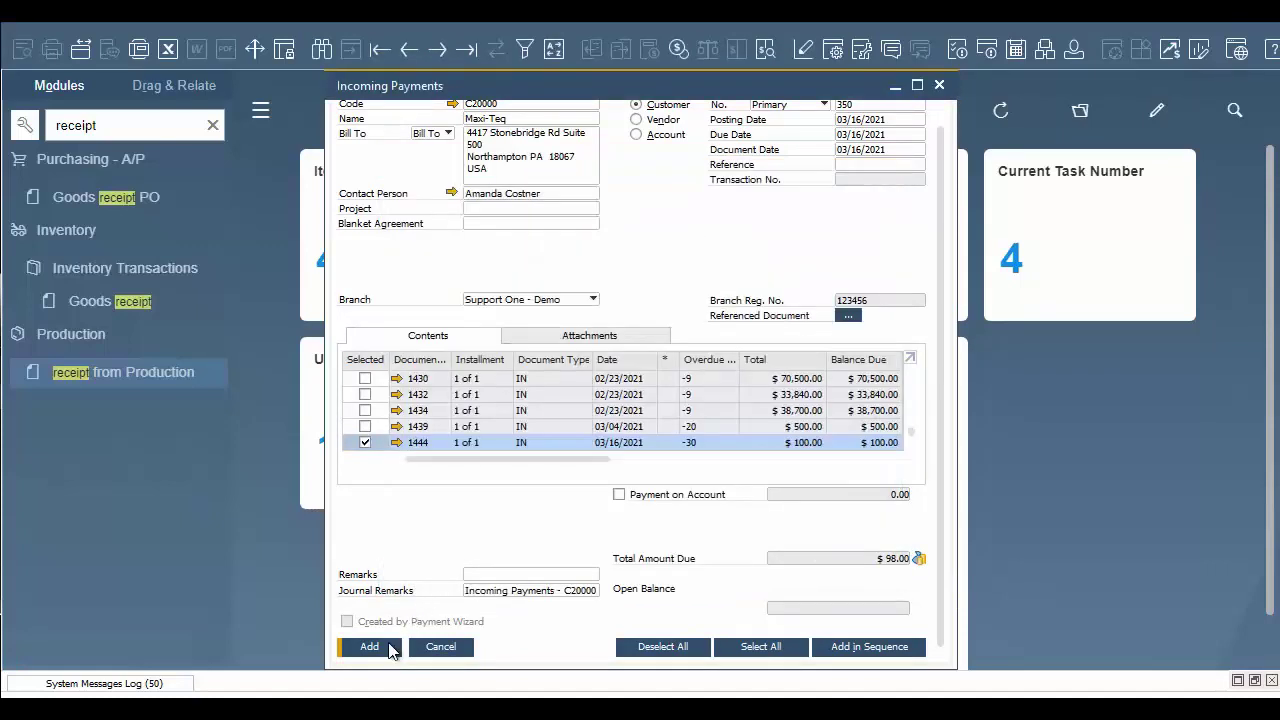
- Add the Incoming Payment, agreeing to post it as final, and close the payment form
{"action": "left_click", "coordinate": [369, 647]}
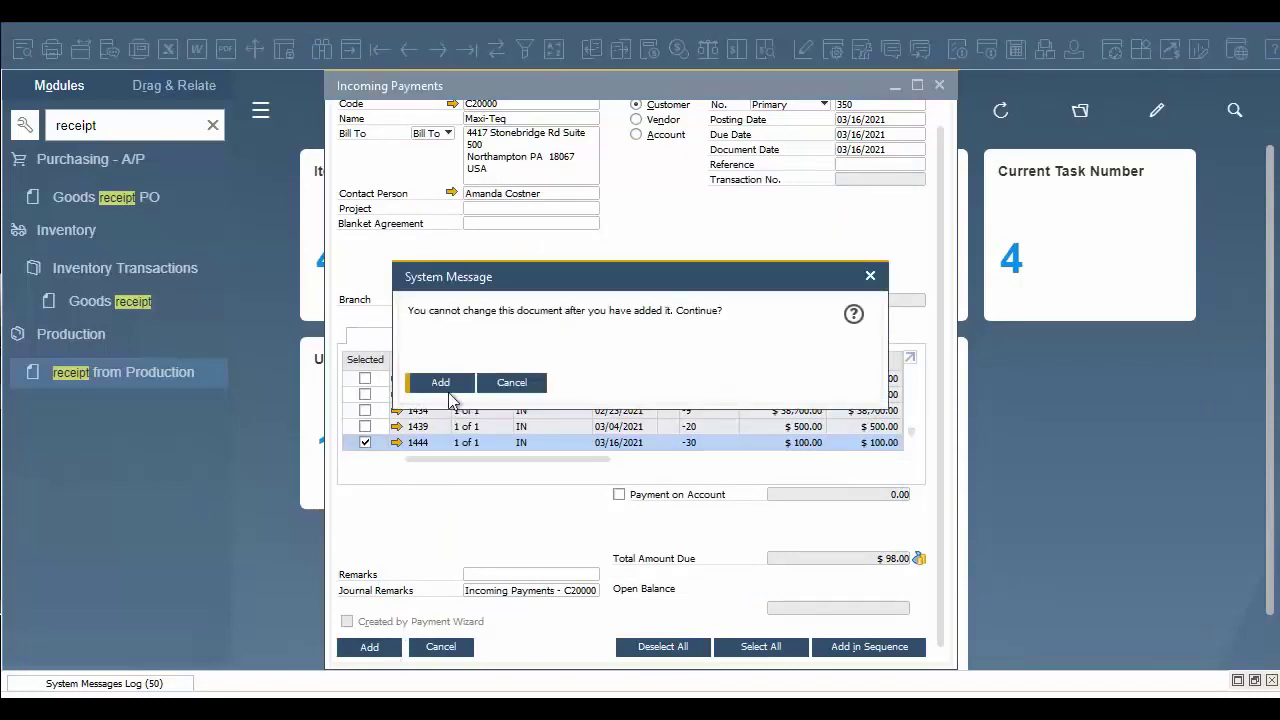
{"action": "left_click", "coordinate": [447, 390]}
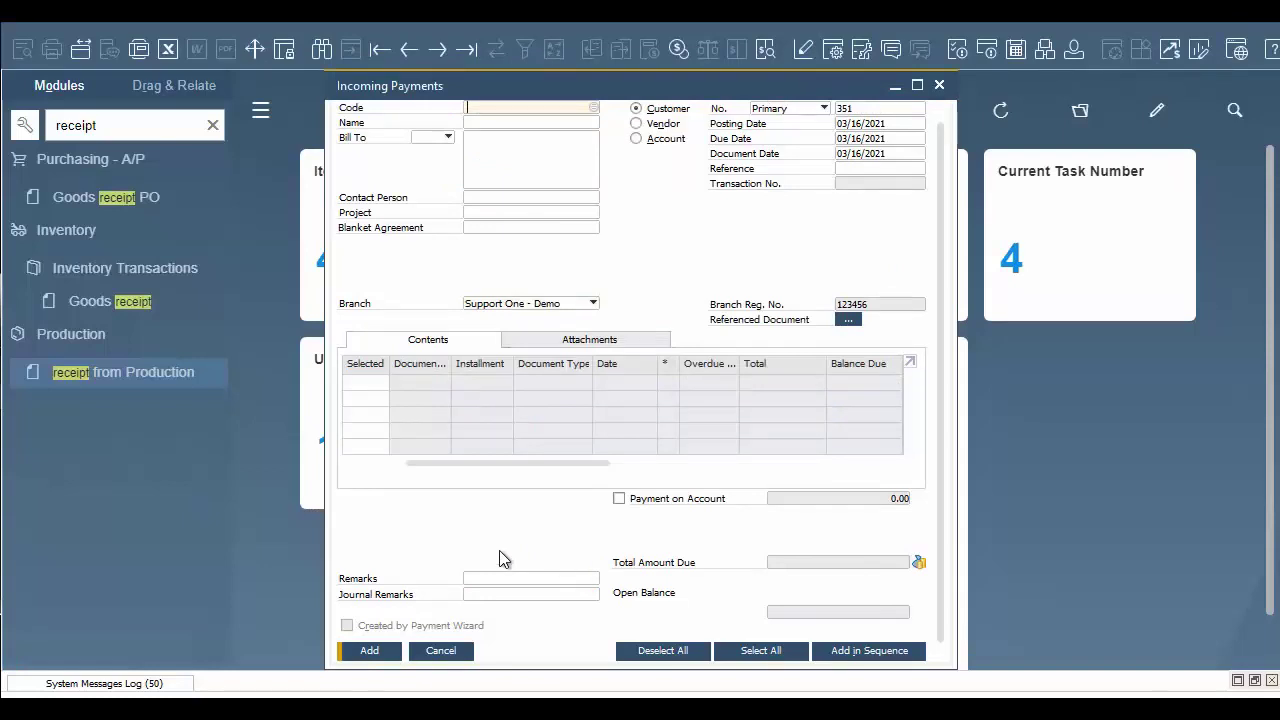
{"action": "key", "text": "Escape"}
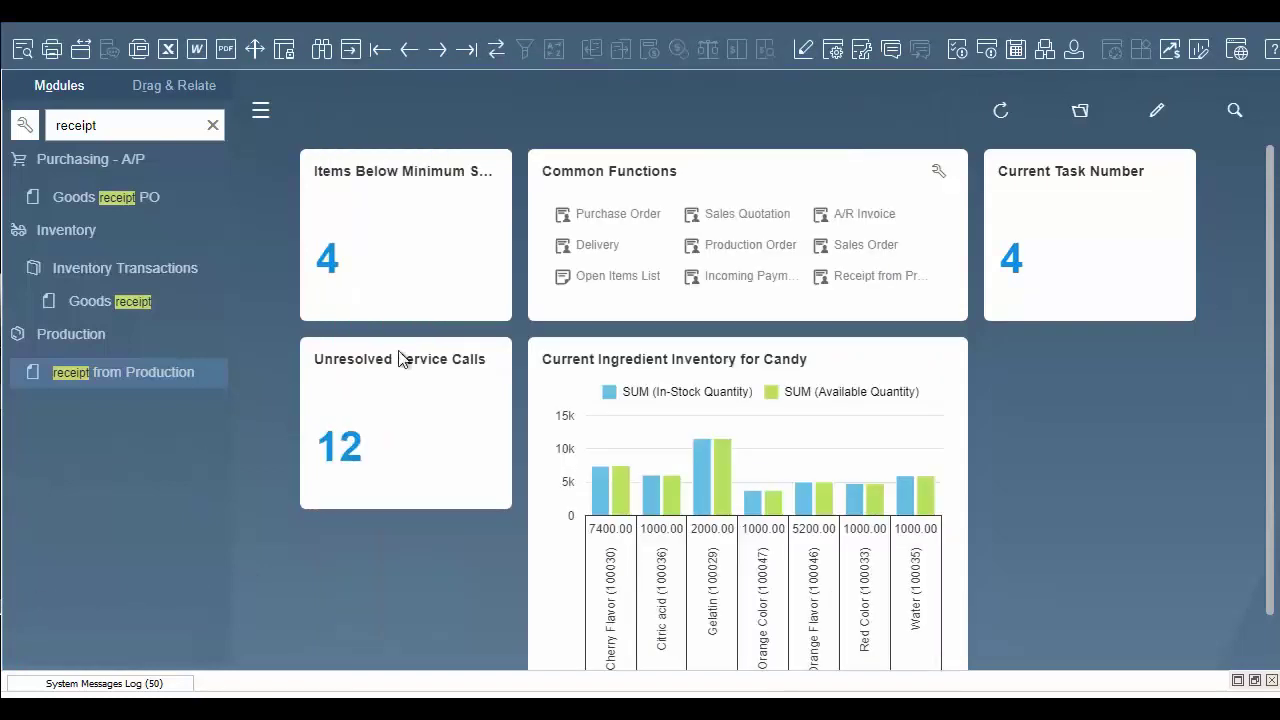
- Open the latest A/R Invoice for Maxi-Teq and display its Relationship Map
{"action": "left_click", "coordinate": [862, 217]}
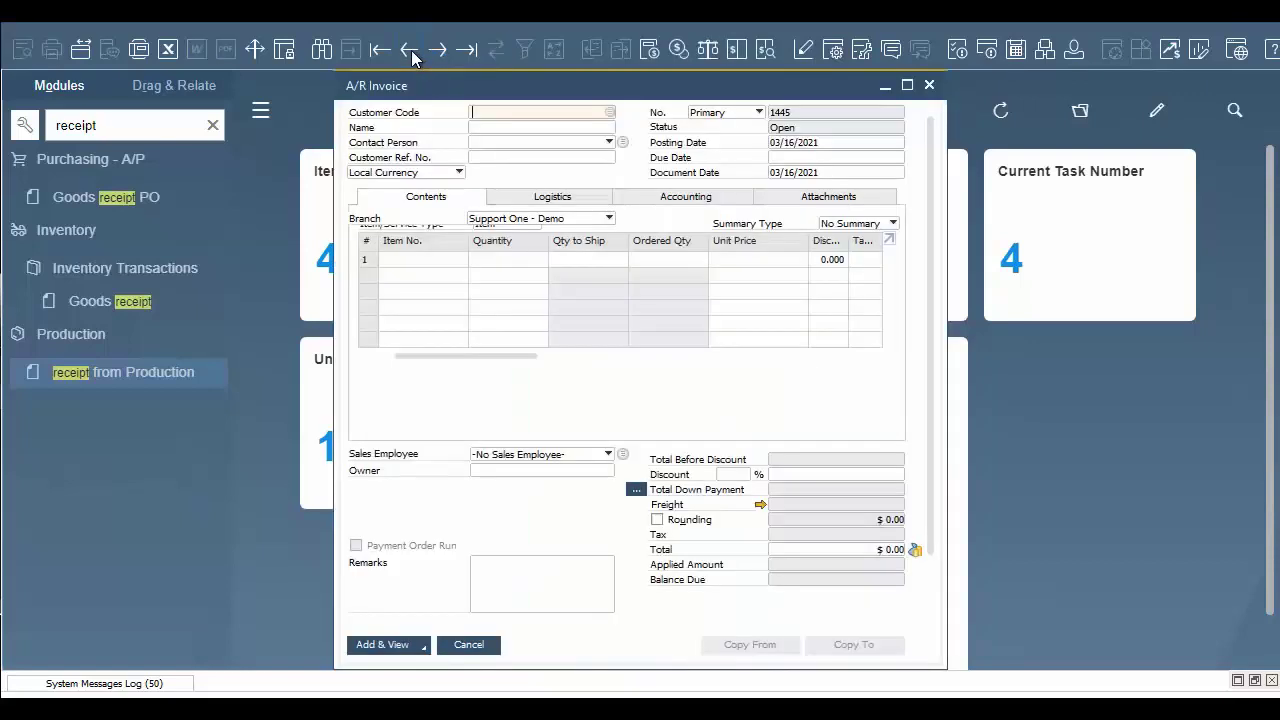
{"action": "left_click", "coordinate": [410, 50]}
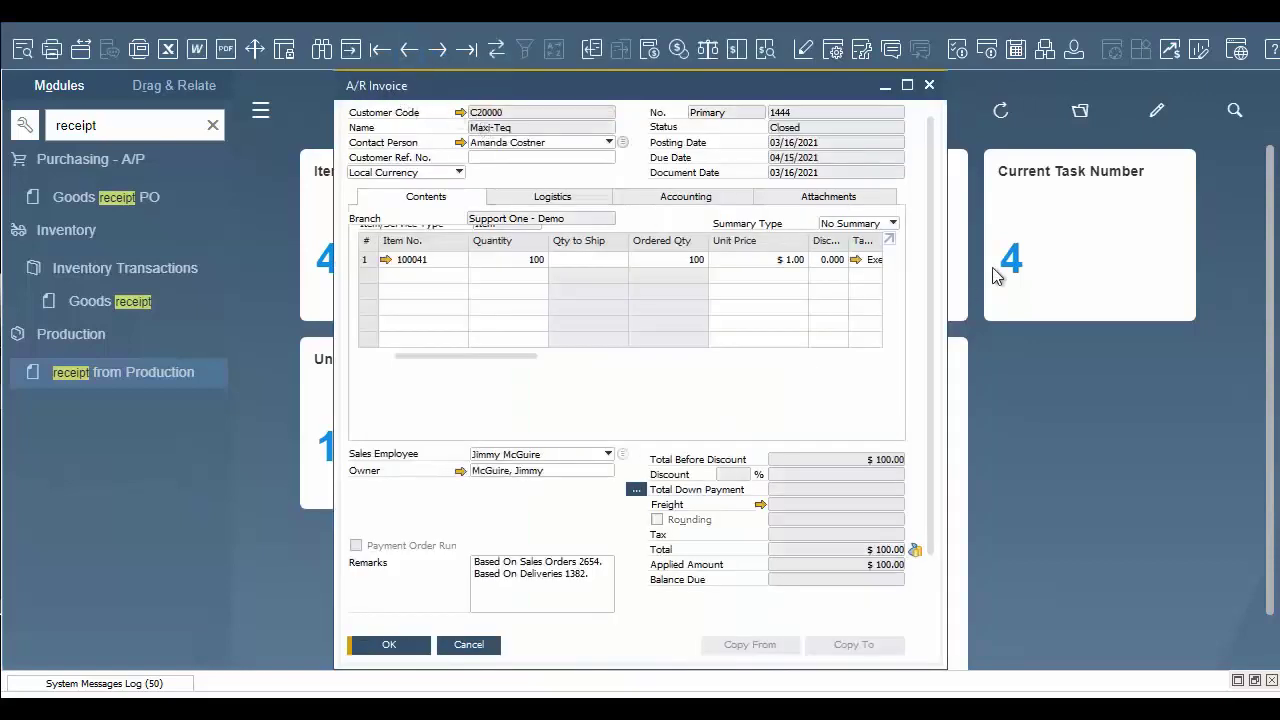
{"action": "right_click", "coordinate": [643, 370]}
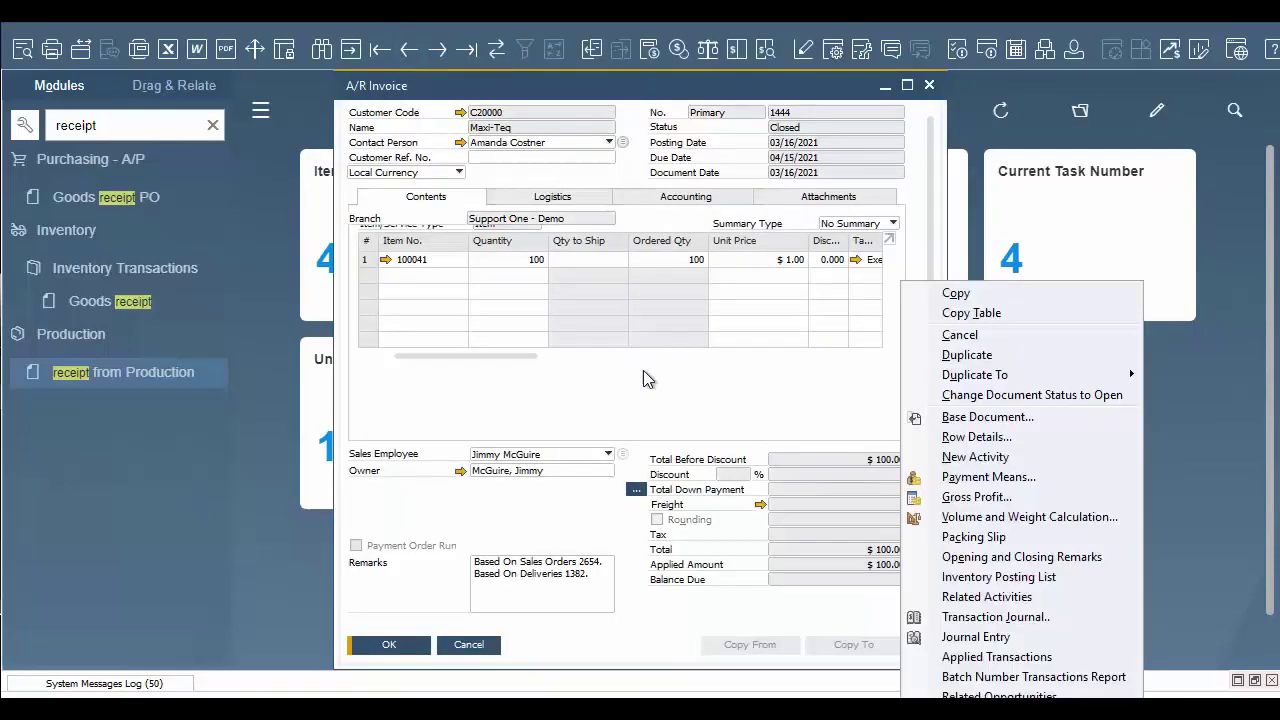
{"action": "left_click", "coordinate": [960, 712]}
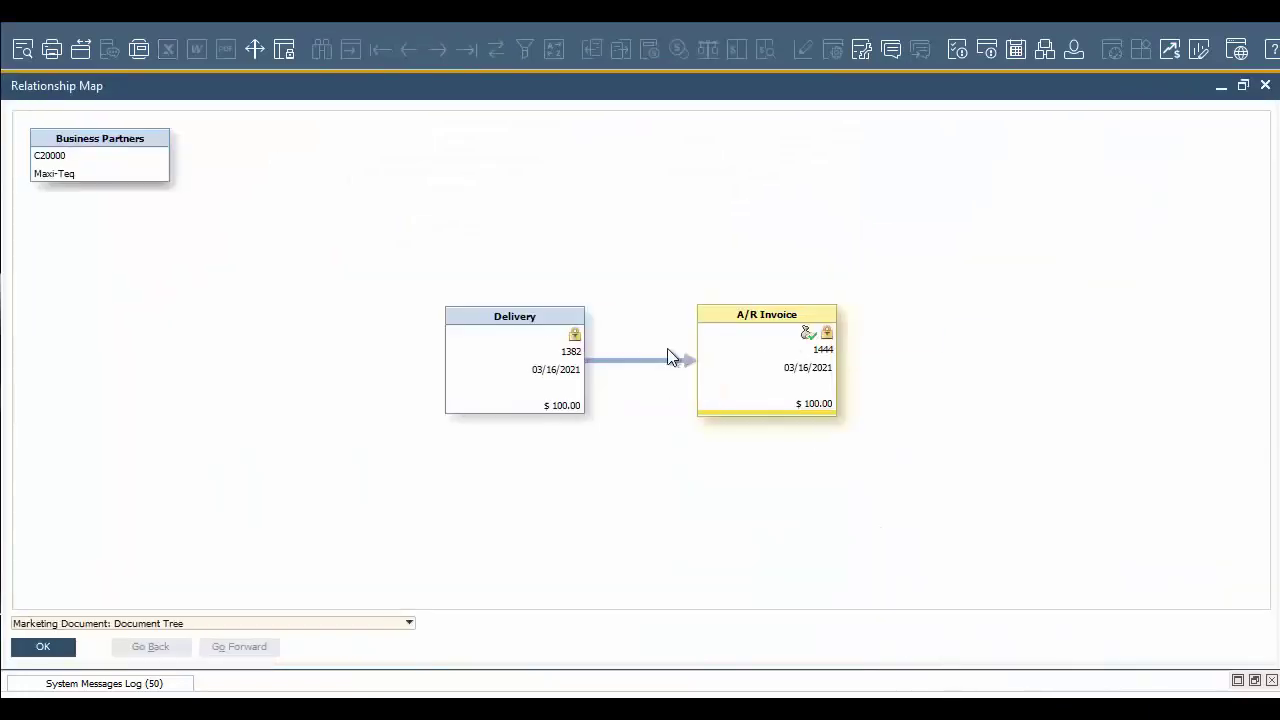